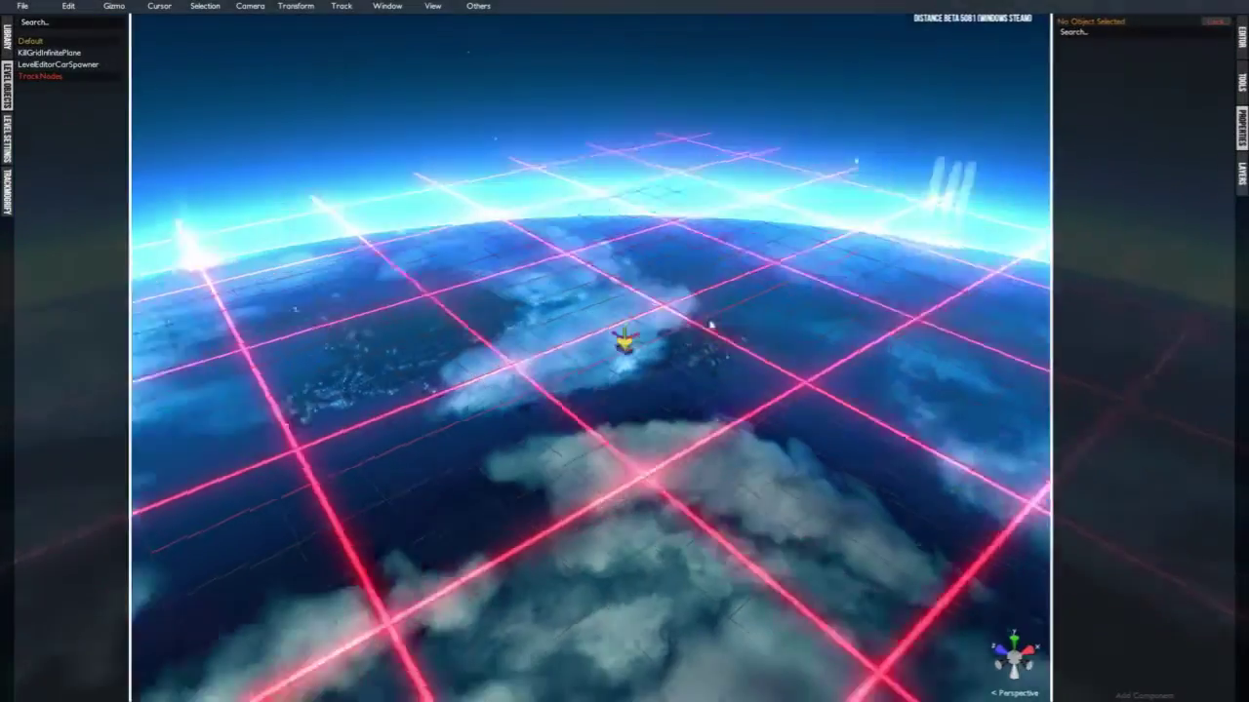
alt+drag(711, 324, 677, 295)
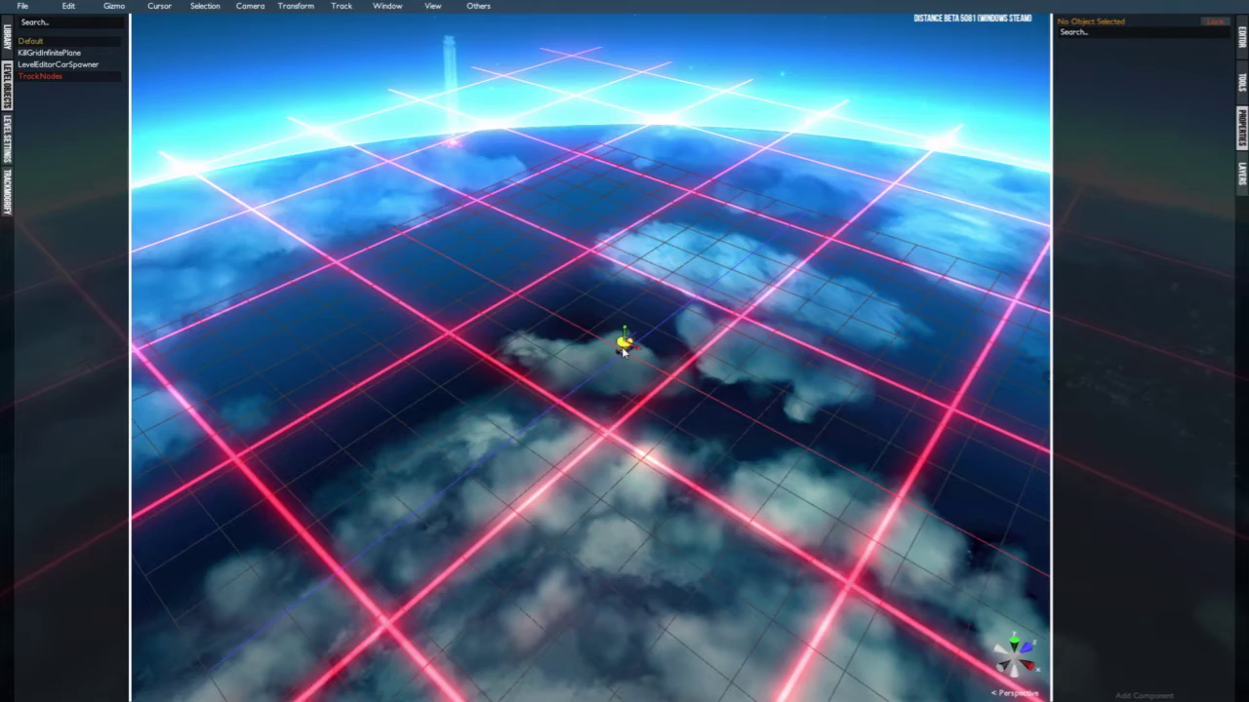
alt+drag(625, 353, 575, 450)
scroll(597, 439, up, 8)
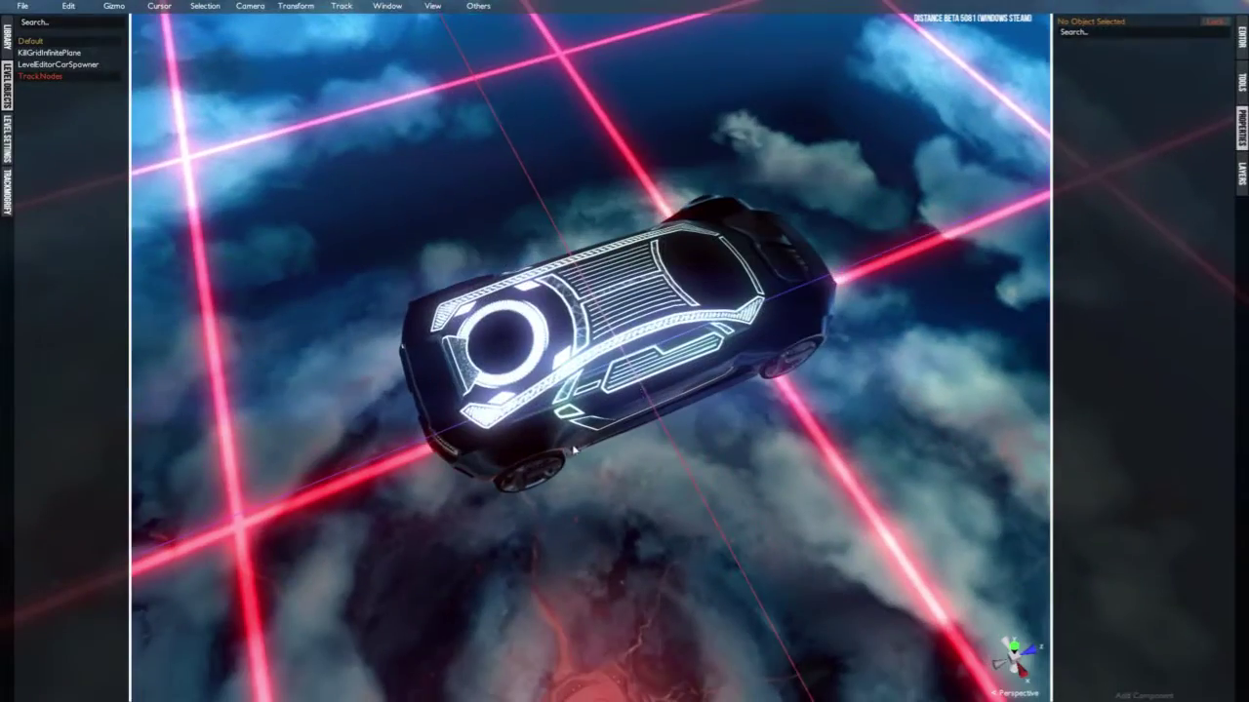
alt+drag(651, 437, 529, 367)
scroll(556, 349, down, 8)
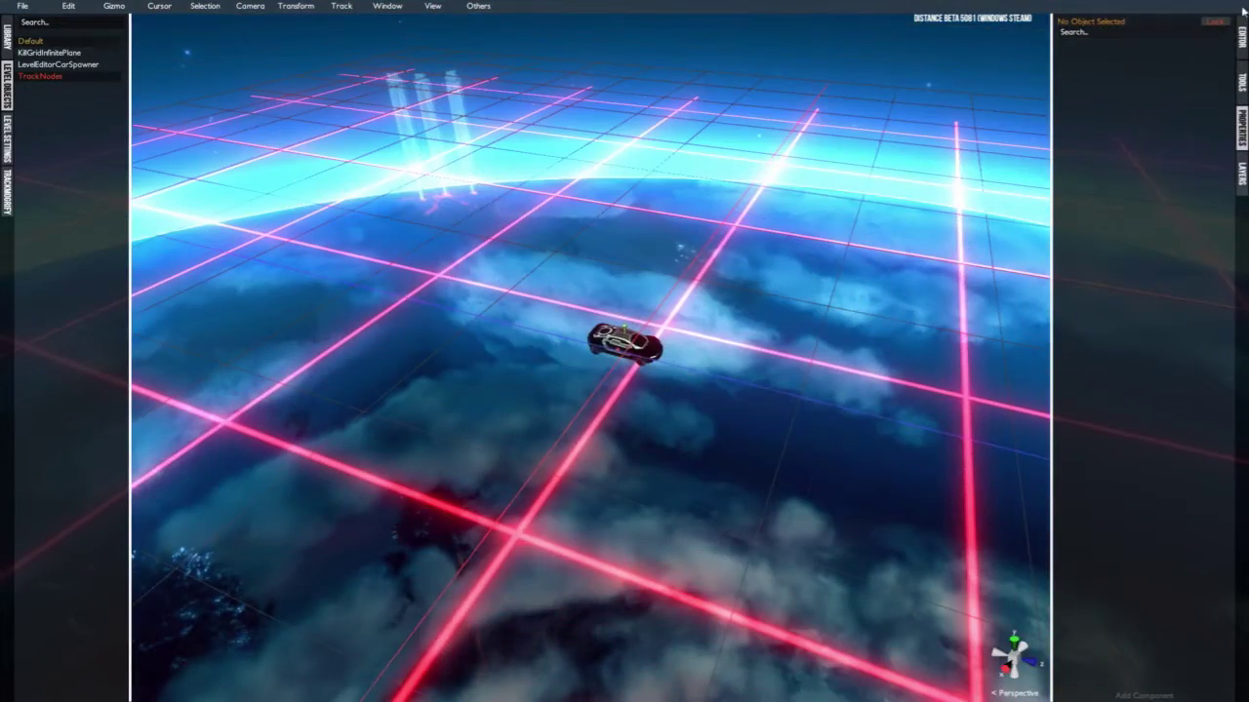
- Open the official level file OfficialLevels/dodge.bytes in the level editor
click(1242, 37)
click(1209, 37)
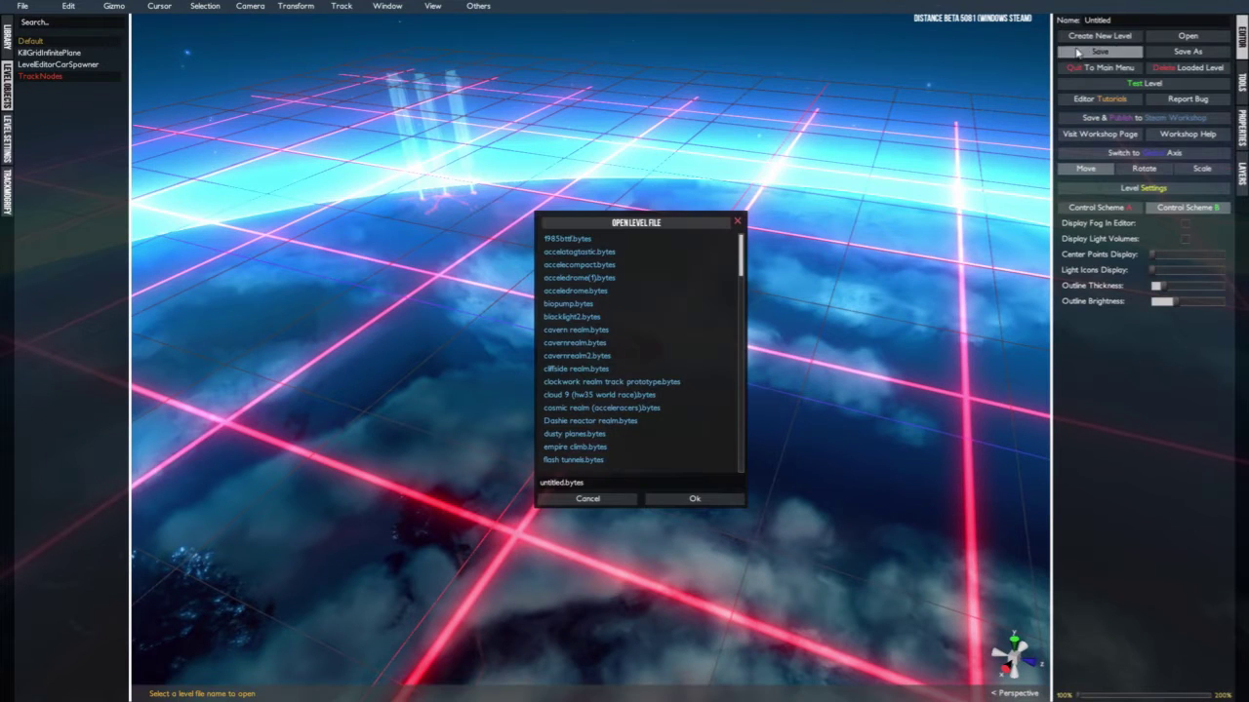
scroll(677, 299, down, 10)
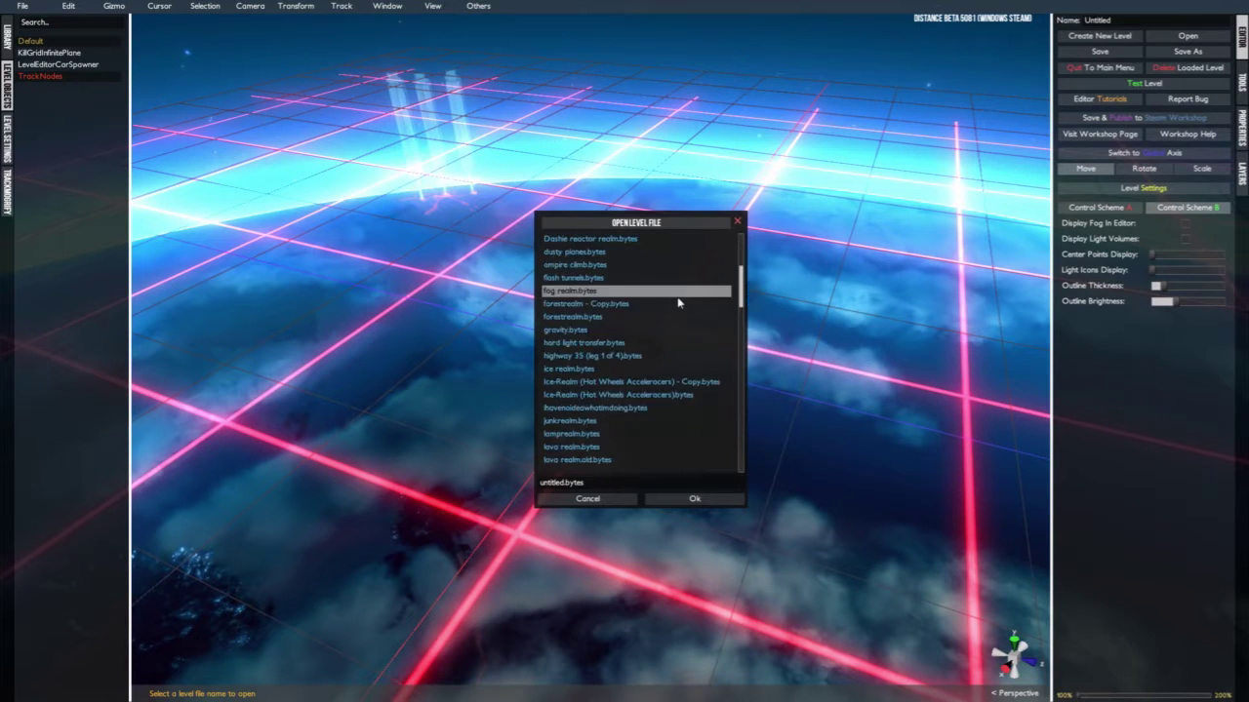
scroll(677, 308, down, 5)
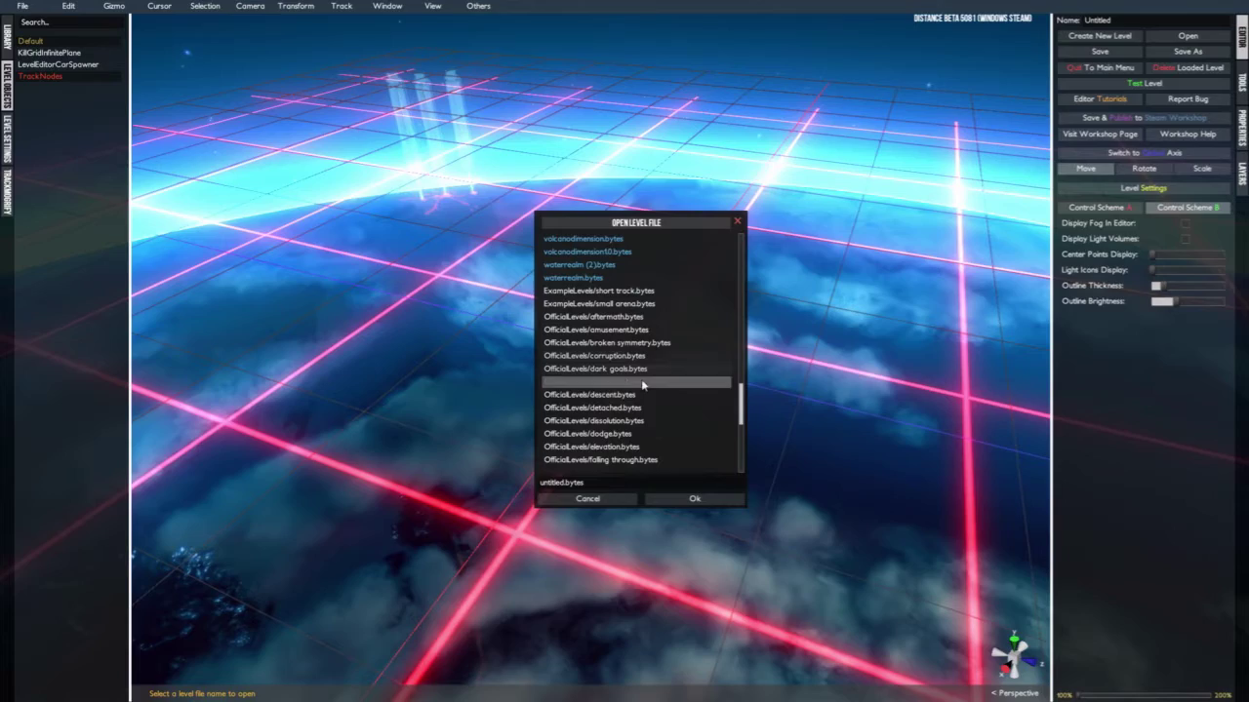
double_click(621, 440)
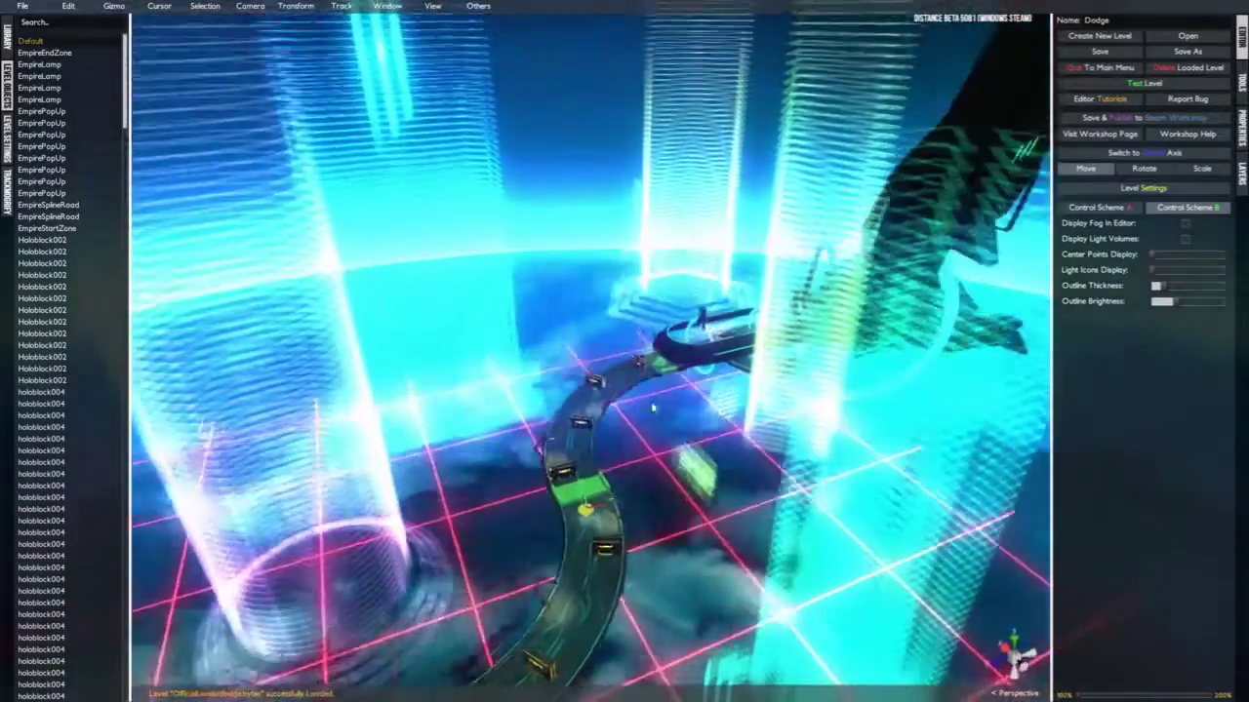
- Survey the whole Dodge level layout from perspective angles and from directly above
middle_drag(653, 407, 719, 377)
scroll(719, 377, down, 10)
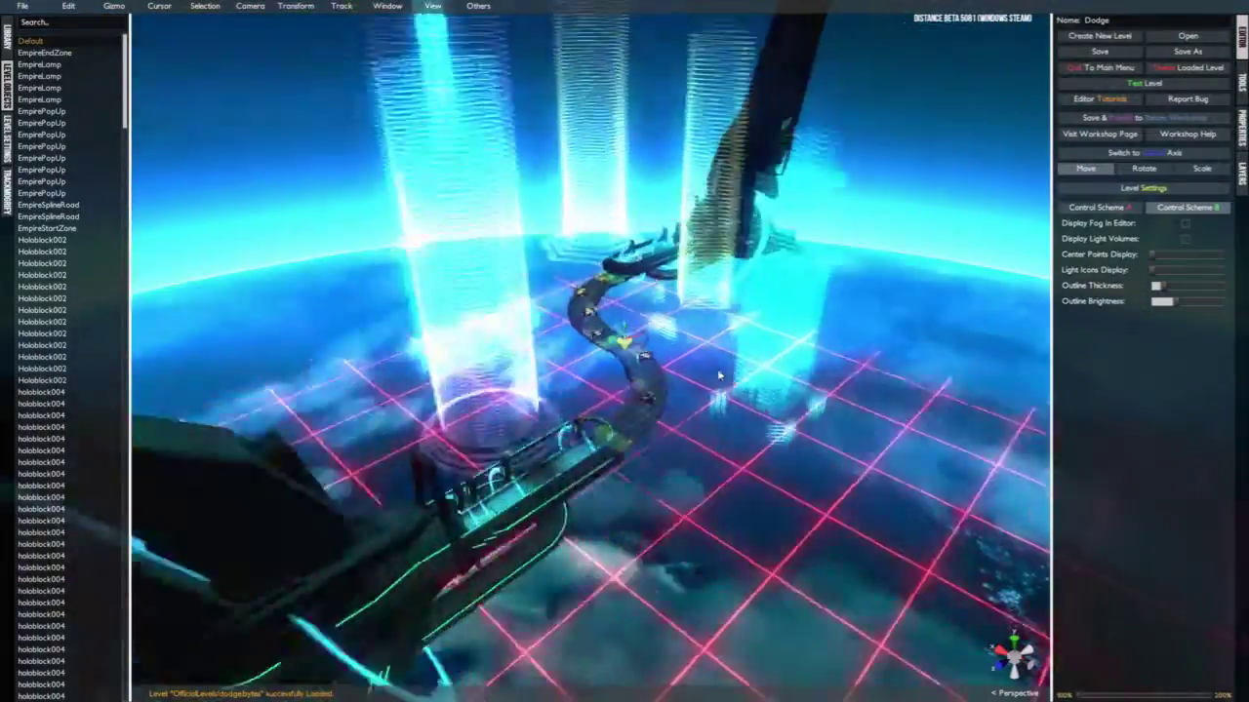
scroll(683, 385, up, 9)
middle_drag(646, 387, 957, 322)
right_drag(957, 322, 351, 513)
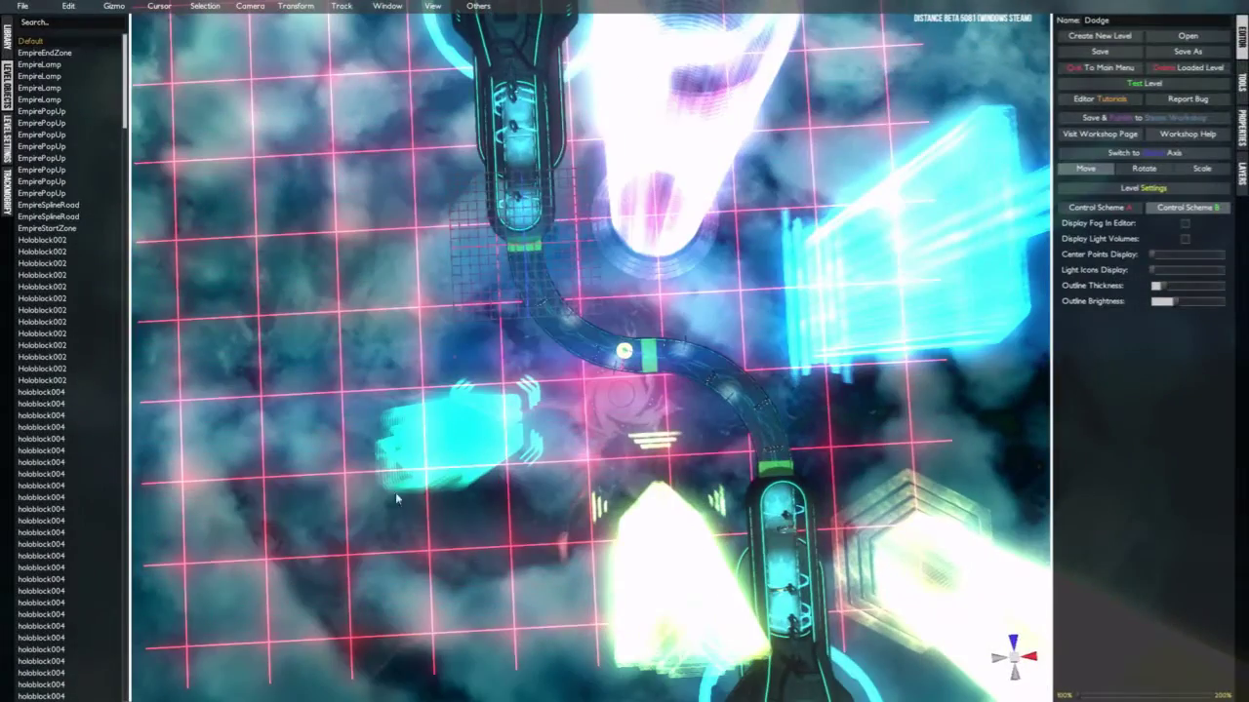
right_drag(519, 306, 666, 281)
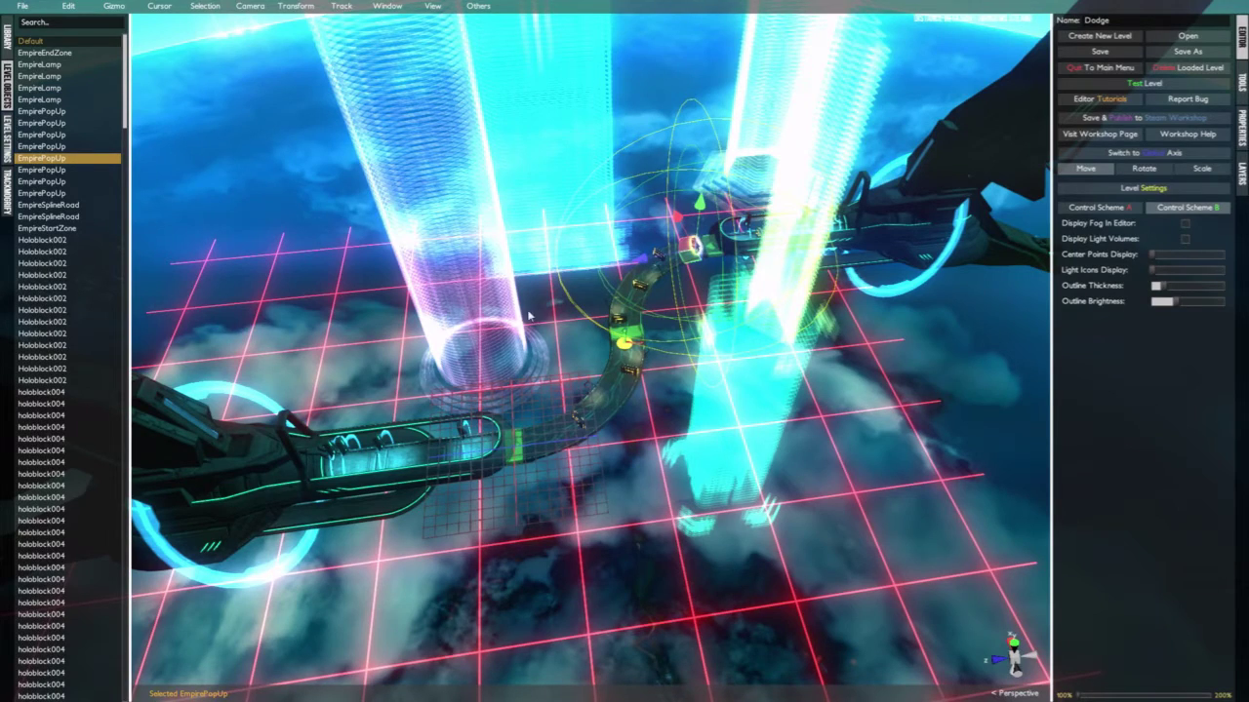
- Focus on the selected EmpirePopUp barrier at the far end of the curved road and inspect it from several angles
key(f)
right_drag(595, 240, 608, 322)
scroll(779, 199, down, 5)
scroll(779, 199, down, 5)
scroll(609, 322, up, 5)
scroll(609, 322, down, 4)
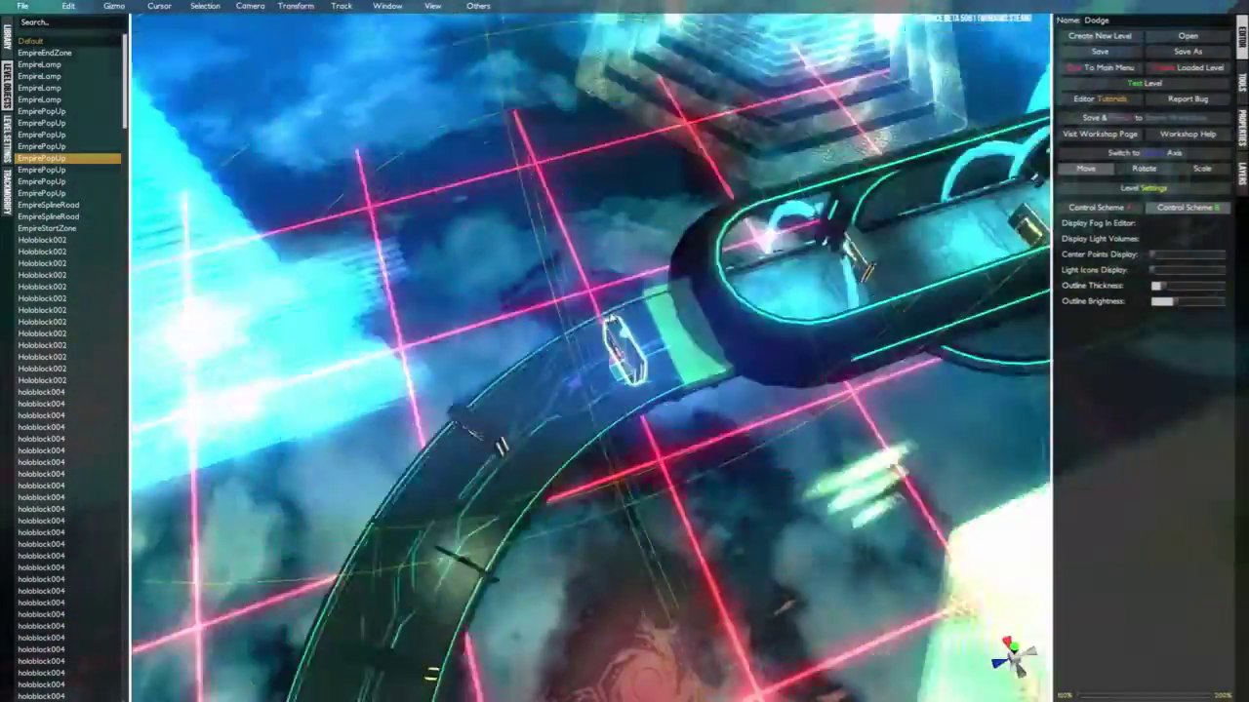
scroll(609, 322, up, 5)
scroll(609, 322, down, 5)
alt+drag(616, 327, 581, 238)
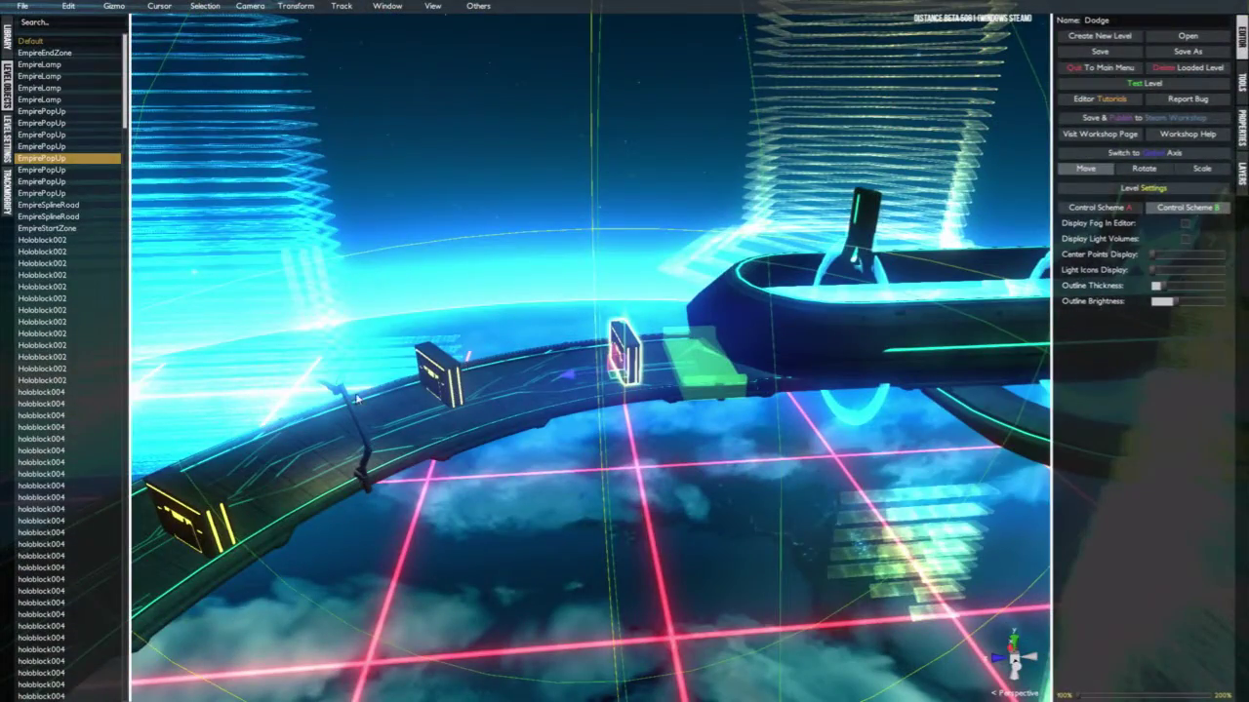
- Examine the lamps and pop-up barriers along the curved road from close up and from a distance
key(f)
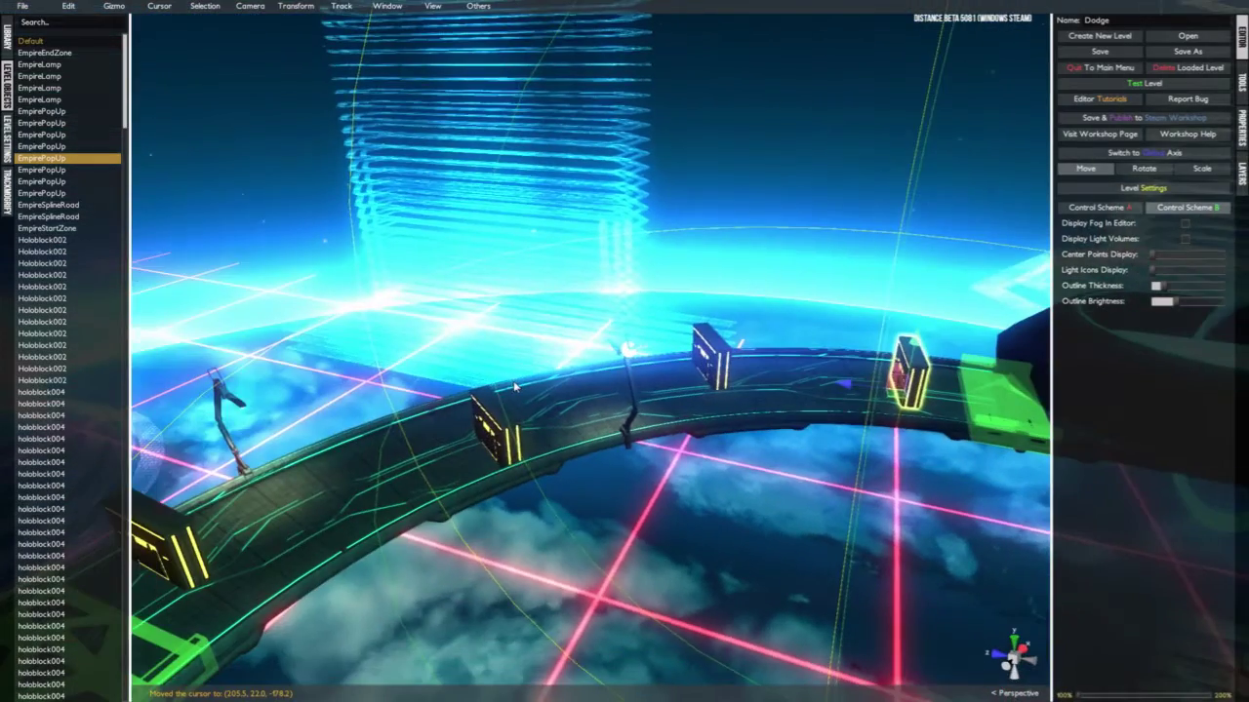
scroll(515, 384, up, 8)
alt+drag(517, 384, 738, 436)
scroll(694, 399, down, 10)
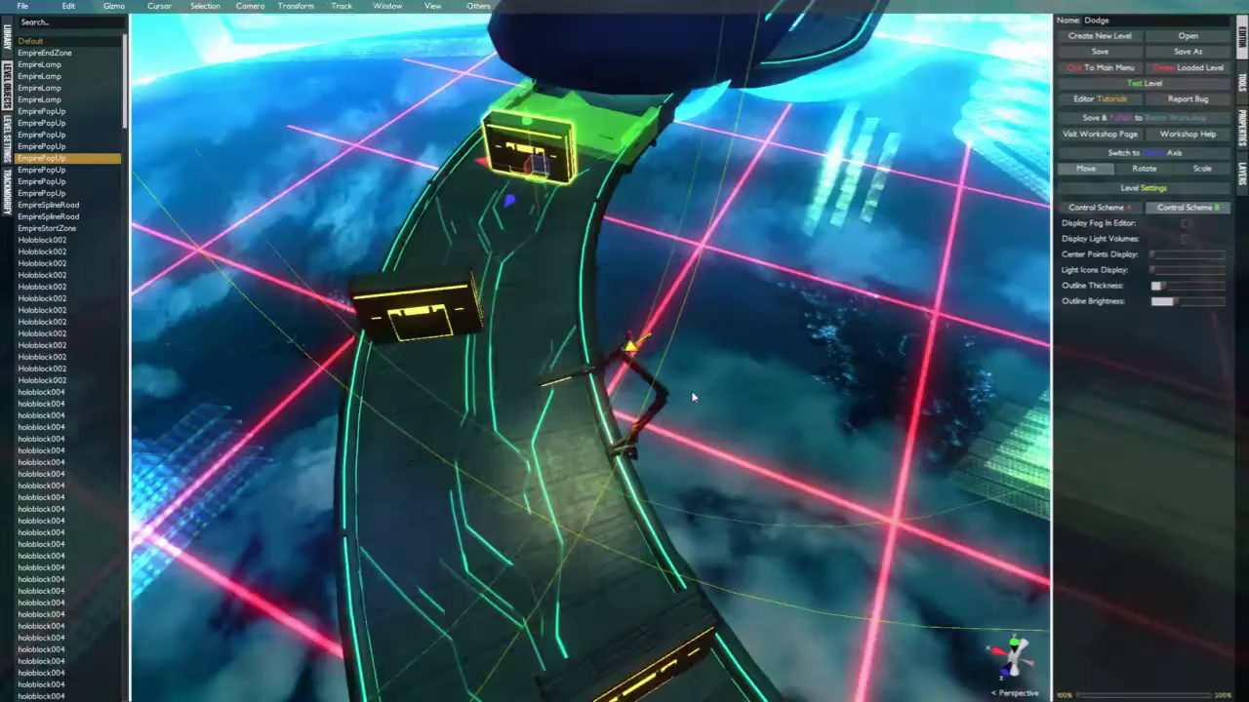
alt+drag(682, 396, 622, 414)
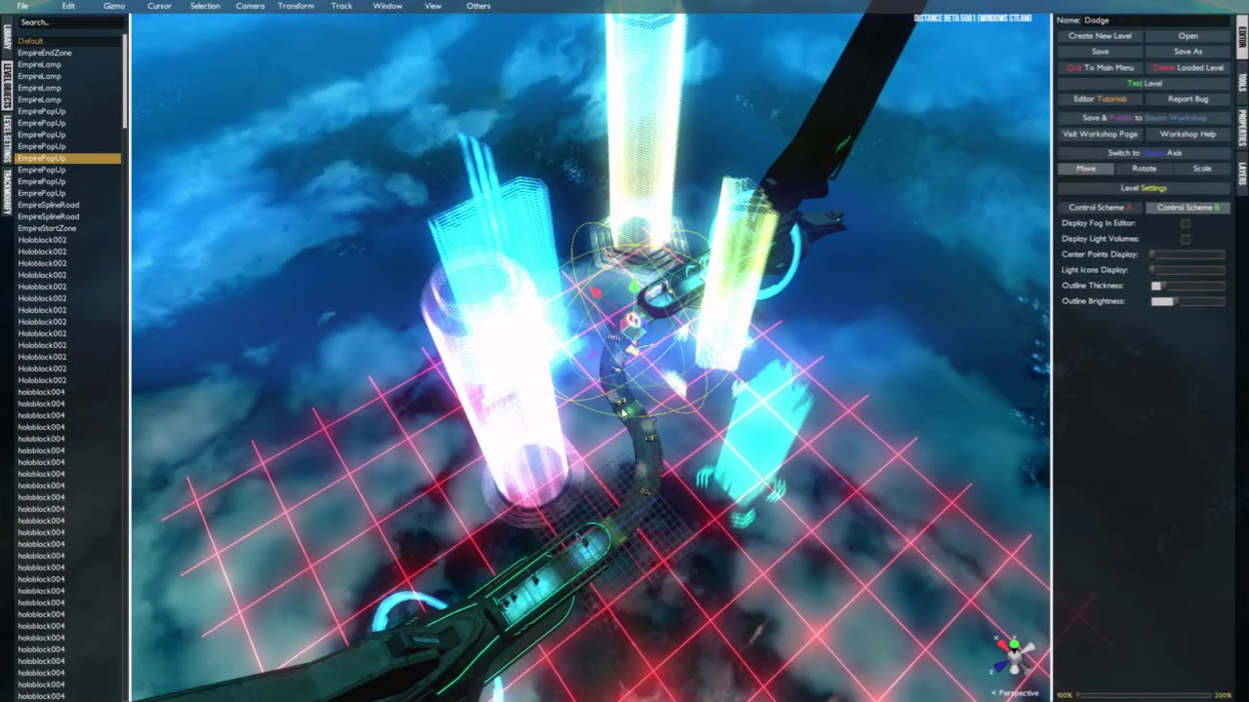
scroll(622, 361, up, 5)
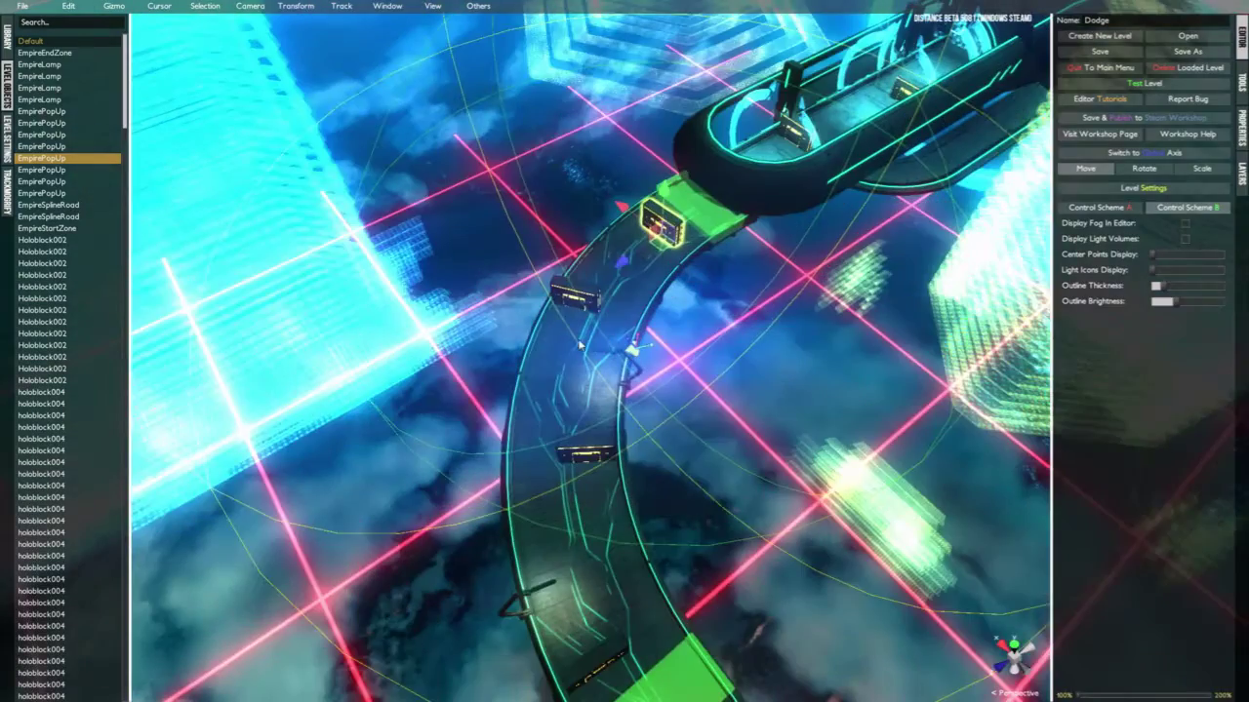
alt+drag(580, 345, 524, 350)
scroll(526, 337, down, 4)
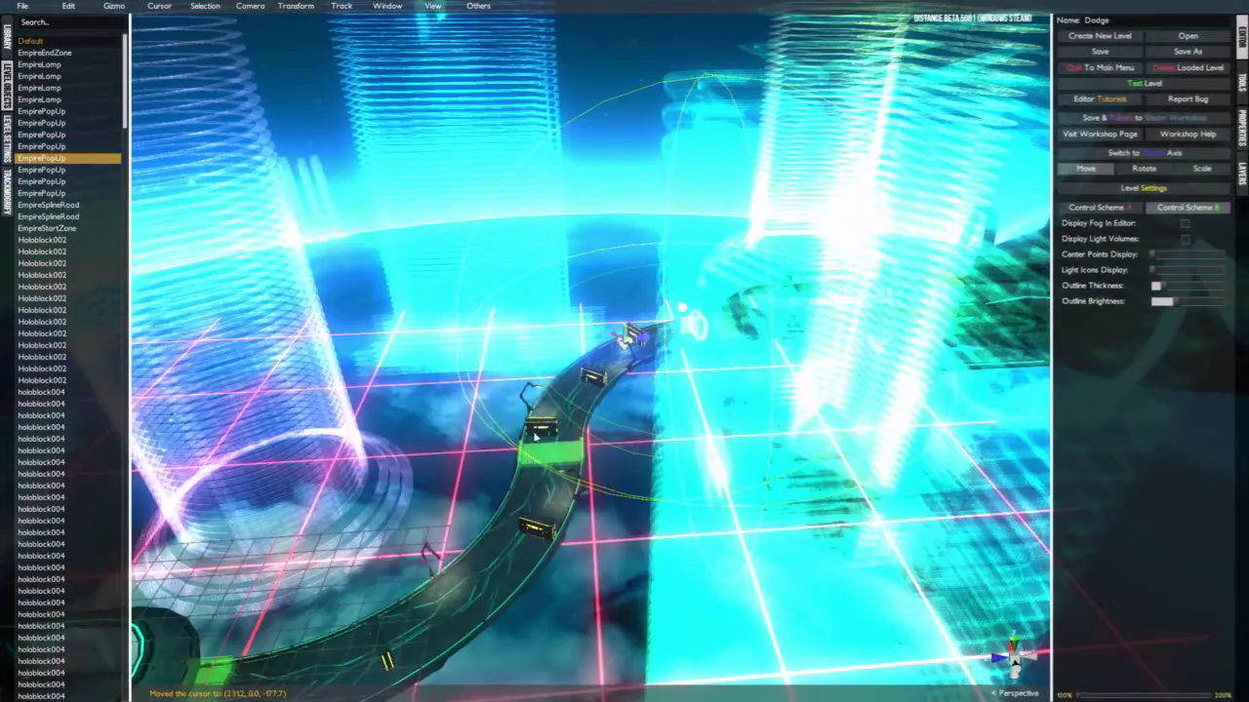
- Move the nearest EmpirePopUp barrier within its local planes, lifting it above the road and shifting it further along the track
scroll(453, 589, up, 8)
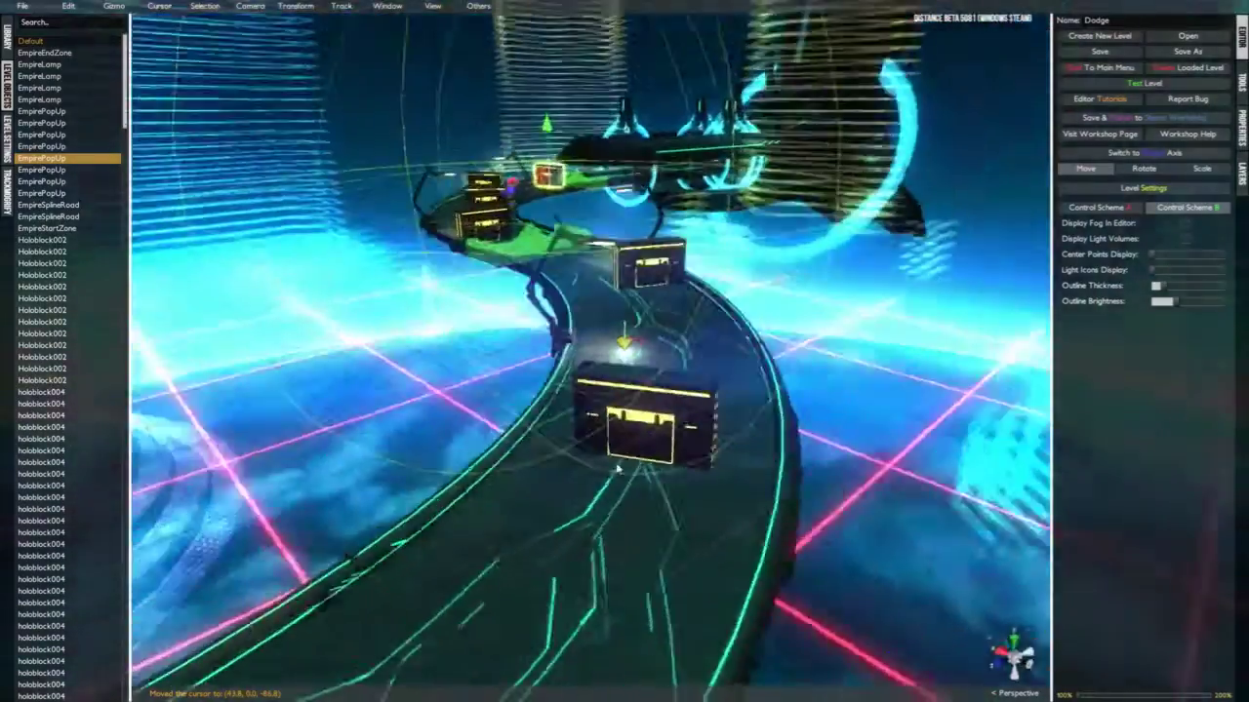
alt+drag(618, 469, 611, 508)
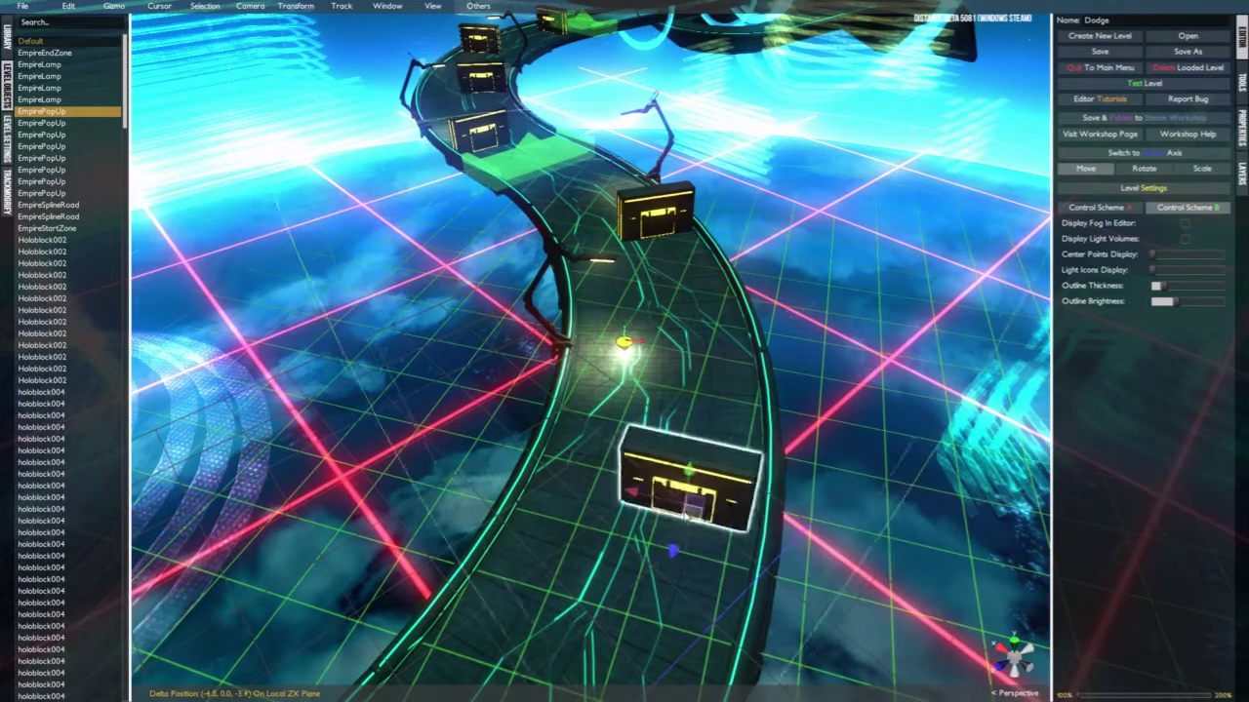
drag(555, 540, 489, 428)
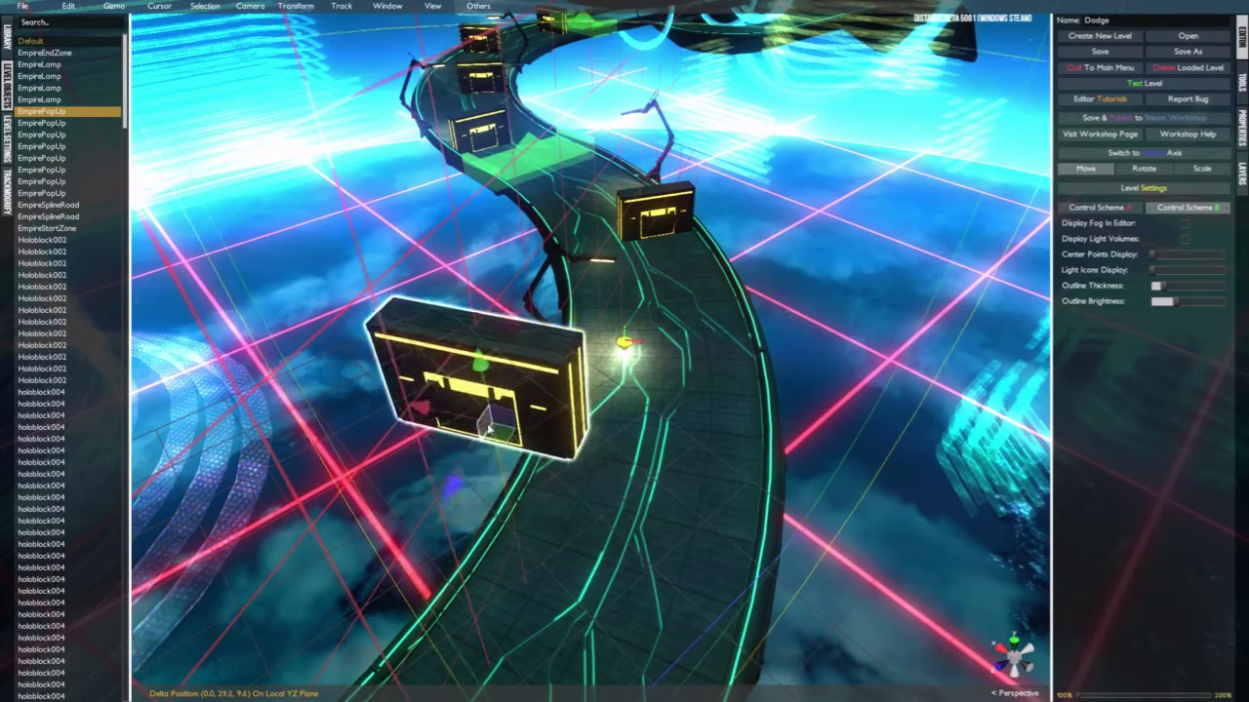
mouse_move(469, 477)
mouse_down()
mouse_move(451, 491)
mouse_move(457, 479)
mouse_up()
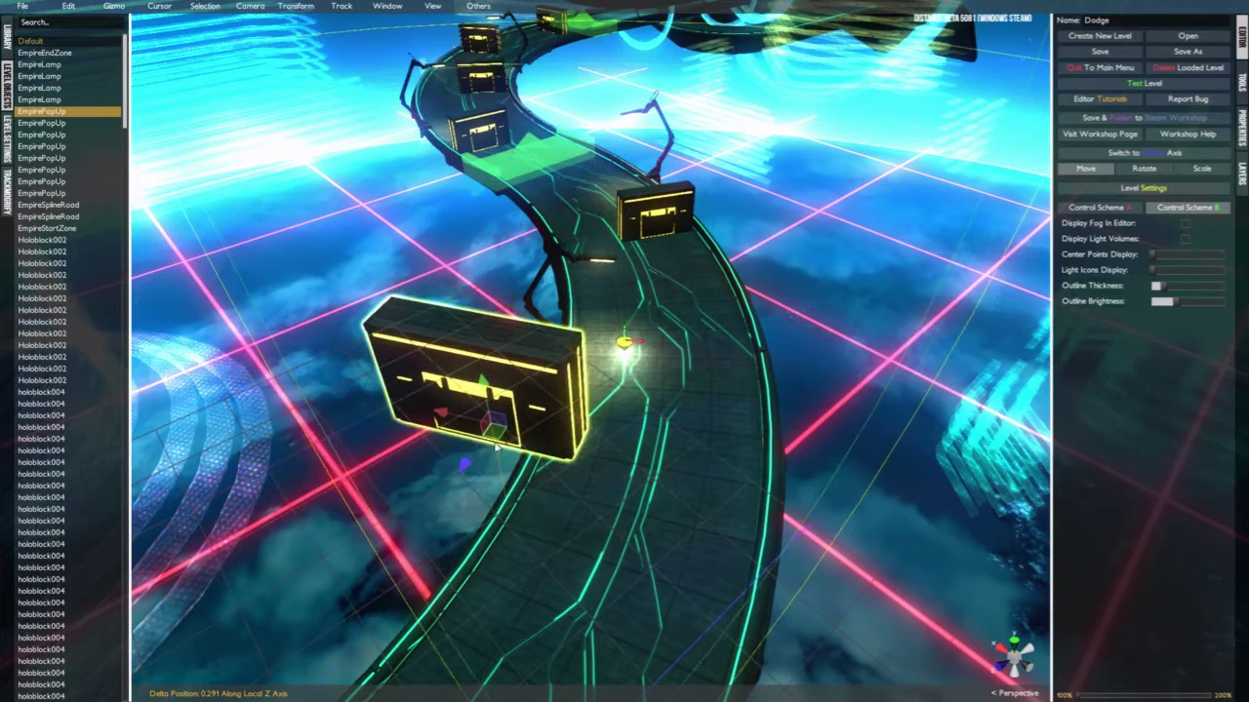
drag(499, 431, 696, 276)
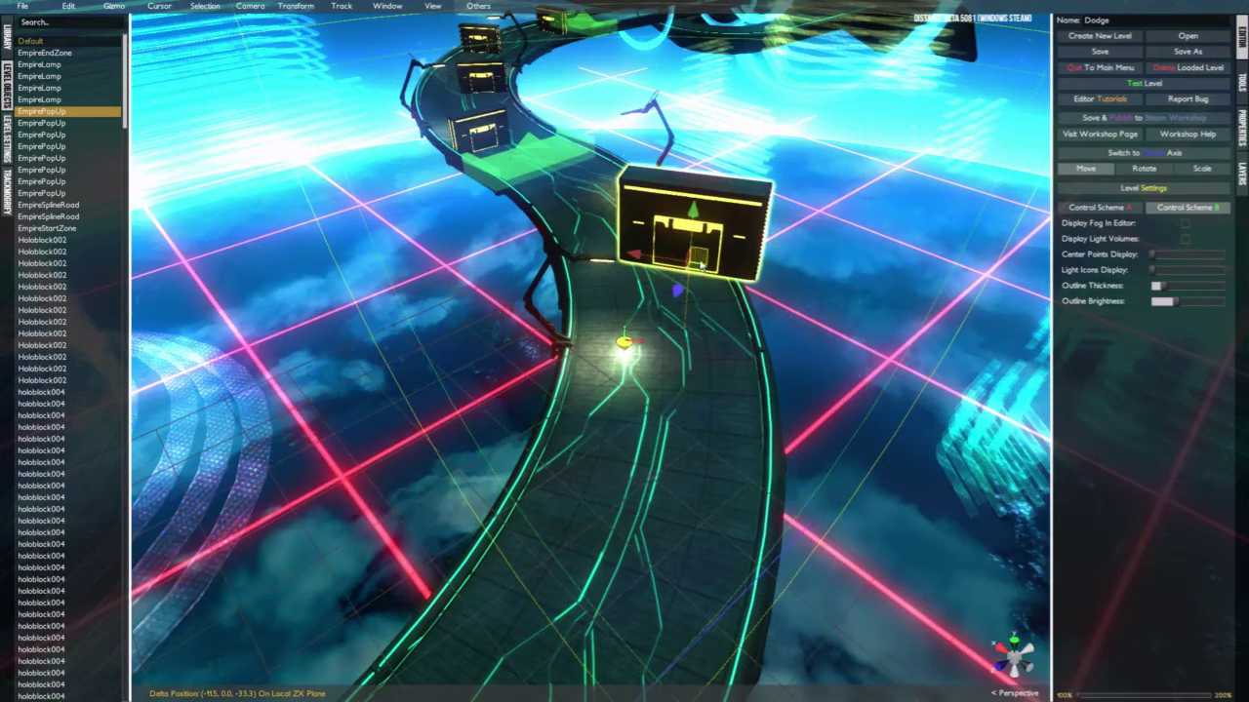
- Rotate the selected EmpirePopUp barrier out of its upright position into a steep tilt
middle_drag(698, 345, 682, 390)
right_click(534, 302)
scroll(585, 420, up, 3)
scroll(585, 420, up, 1)
right_click(538, 468)
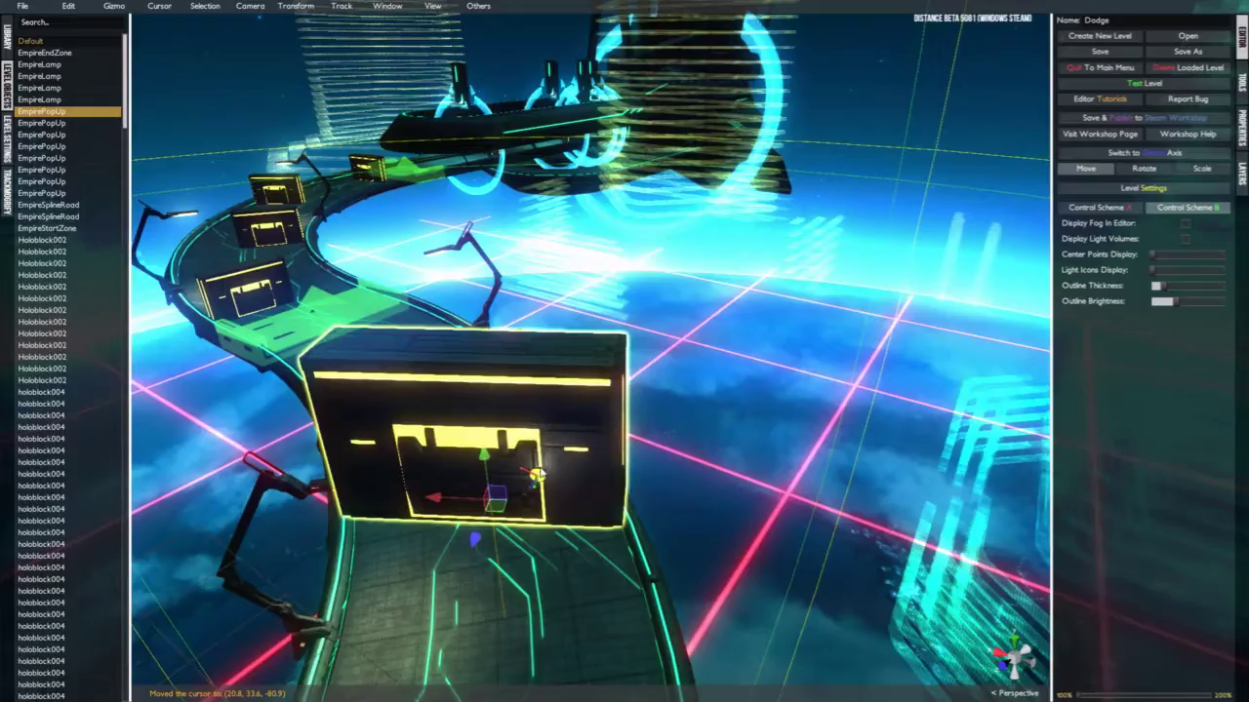
scroll(540, 466, up, 3)
middle_drag(539, 466, 565, 447)
drag(575, 391, 542, 420)
key(ctrl+z)
- Scale the tilted EmpirePopUp barrier up into a huge, elongated block
key(r)
scroll(556, 404, down, 3)
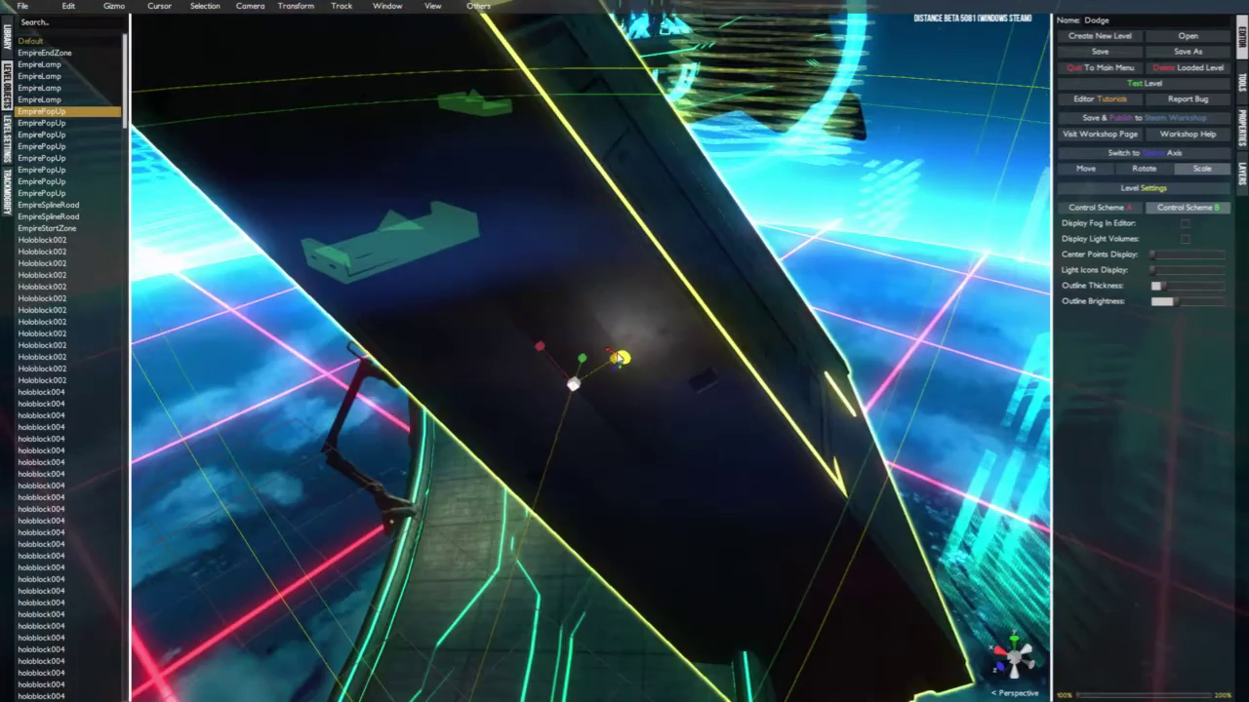
drag(618, 359, 736, 305)
drag(604, 315, 633, 338)
drag(605, 280, 576, 181)
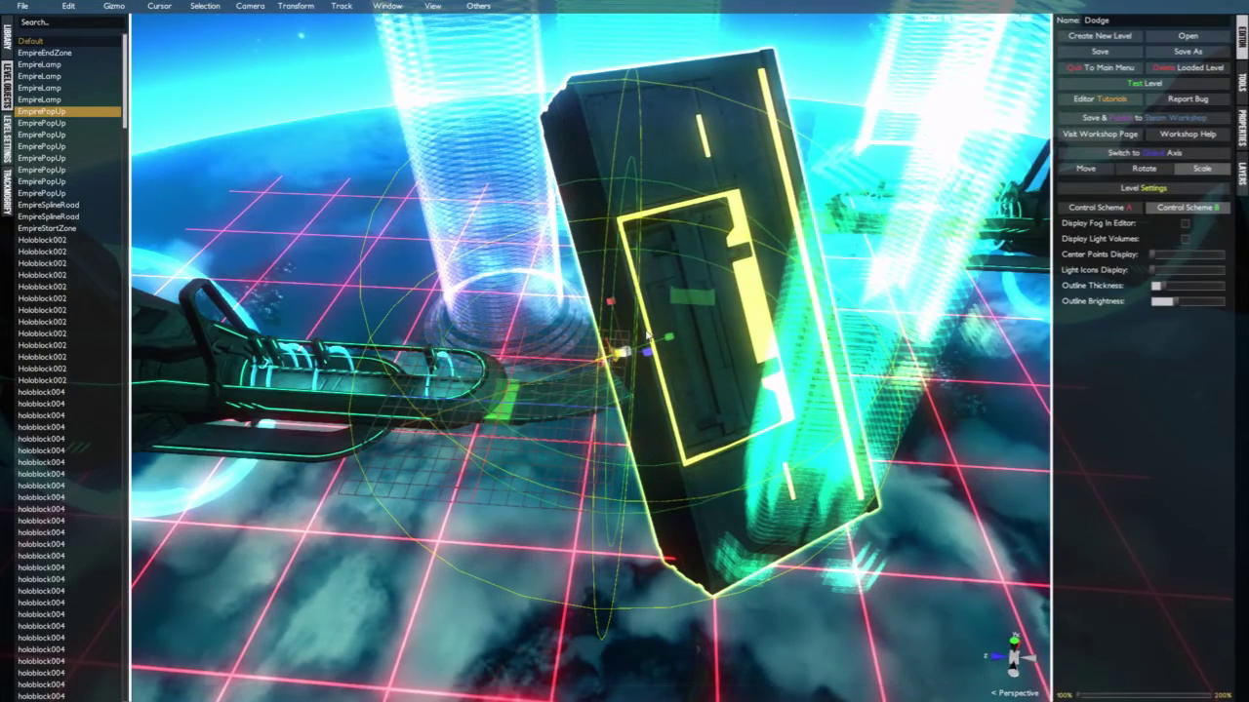
- Rotate the enlarged barrier around its local axes so it lies nearly flat above the track
mouse_move(646, 336)
middle_down()
mouse_move(621, 365)
mouse_move(607, 335)
mouse_move(515, 268)
mouse_move(619, 284)
mouse_move(615, 336)
mouse_move(661, 330)
middle_up()
scroll(625, 339, down, 5)
key(e)
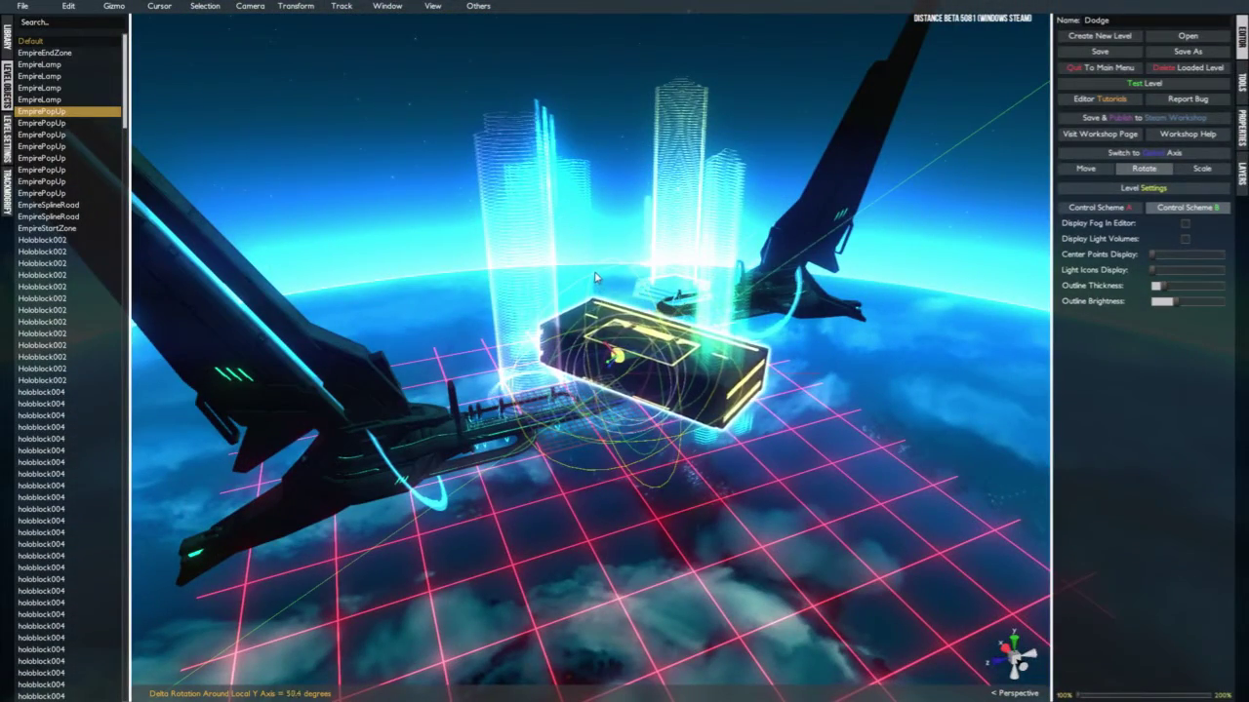
- Copy the enlarged barrier, accept the official-level warning, and paste a duplicate of it
right_click(619, 339)
scroll(621, 340, up, 5)
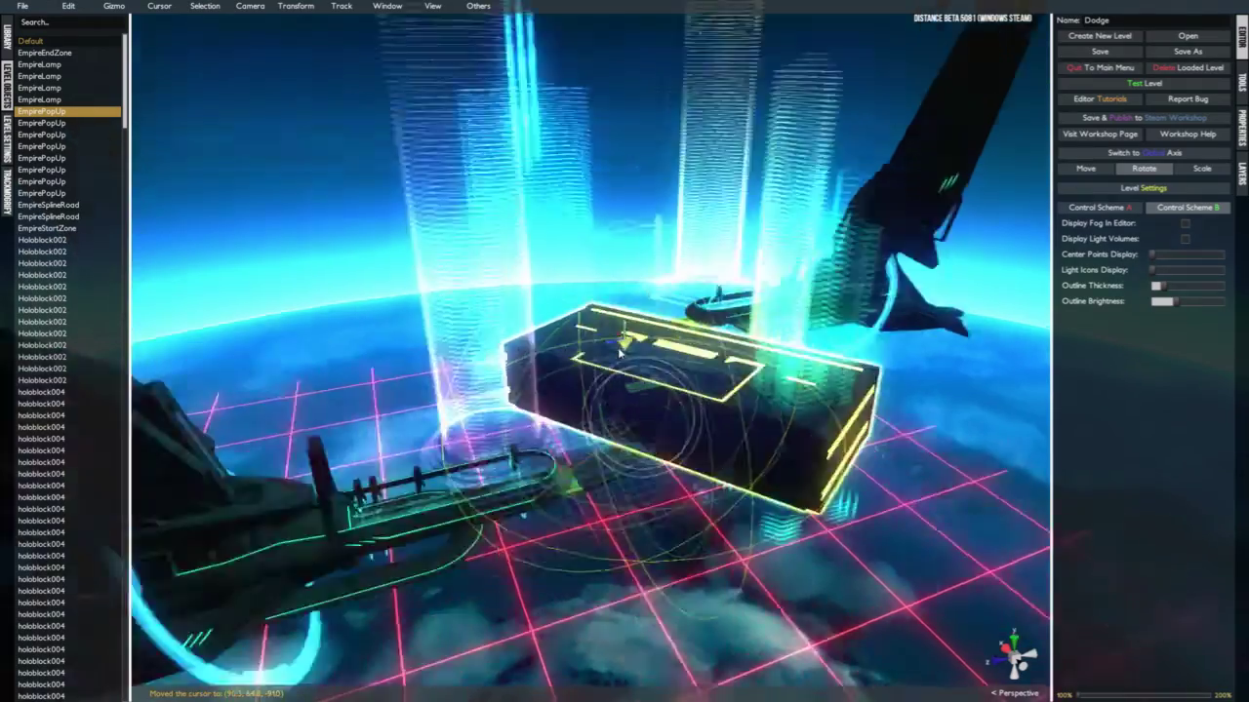
middle_drag(621, 340, 579, 335)
key(ctrl+c)
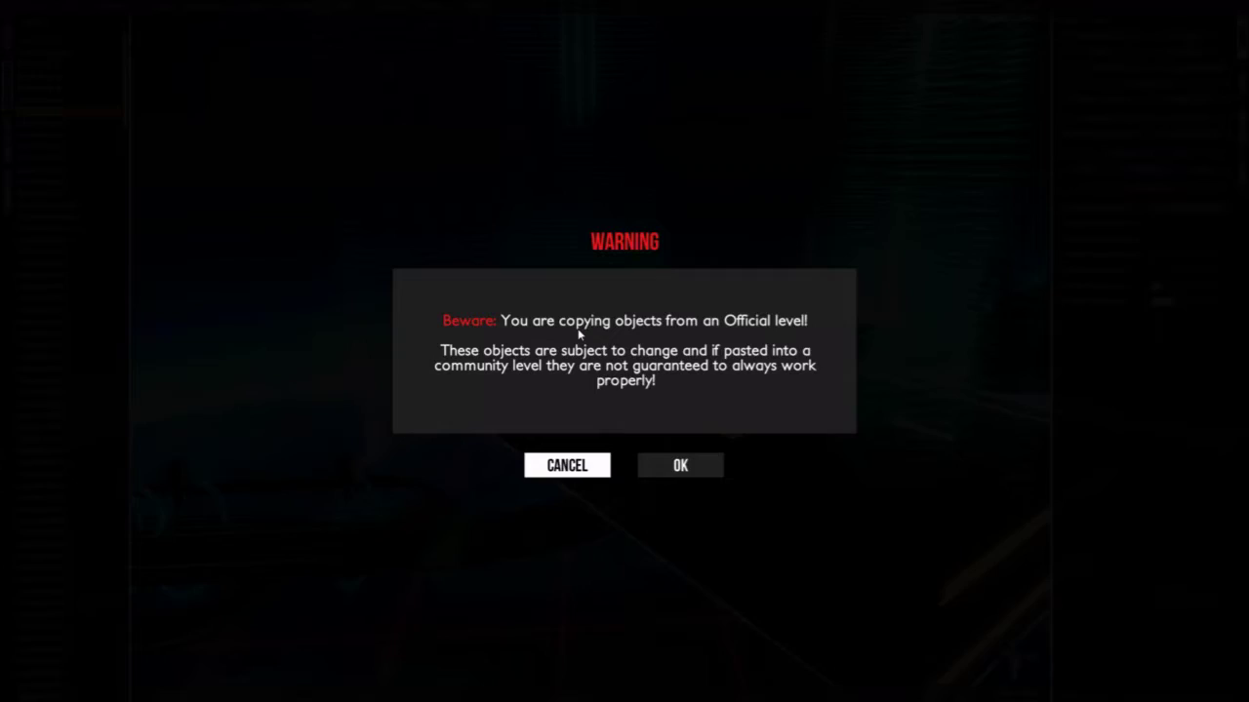
click(646, 470)
key(ctrl+v)
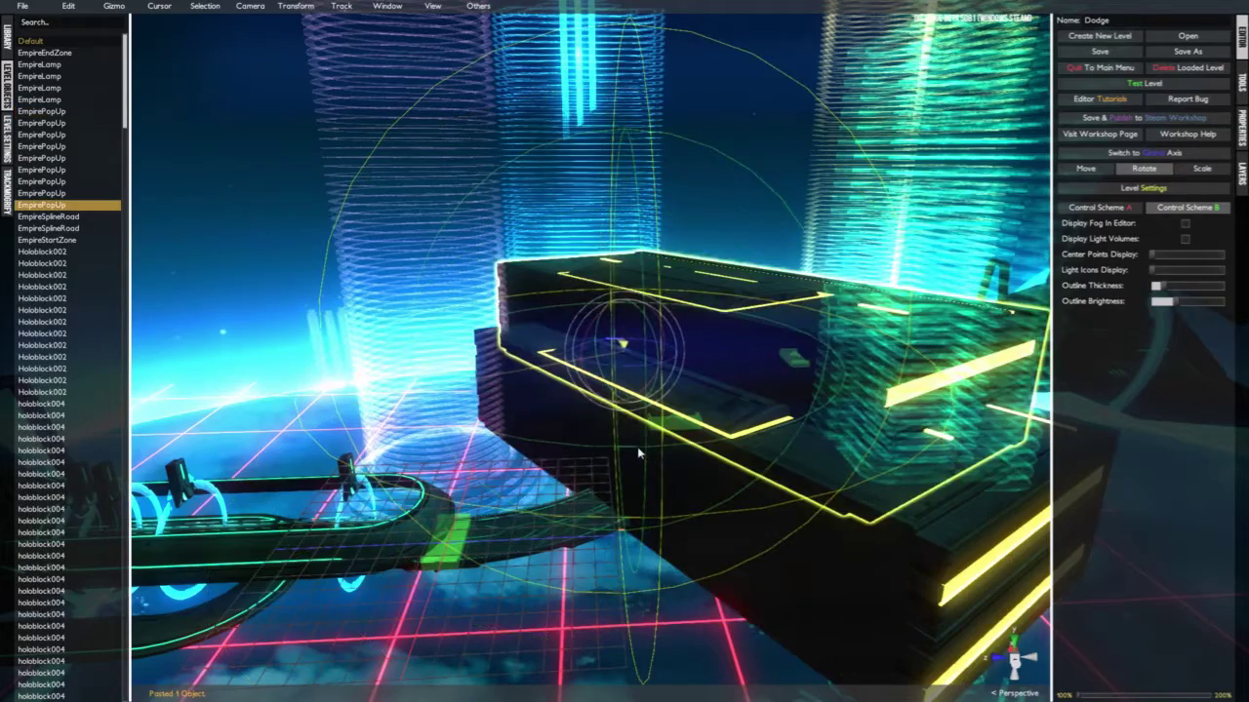
- Move the pasted barrier sideways so it sits higher than the original and to one side of it
middle_drag(639, 456, 605, 490)
key(w)
drag(626, 279, 162, 369)
- Duplicate the shifted barrier and place the new copy directly alongside it at the same height
mouse_move(402, 371)
middle_down()
mouse_move(436, 384)
mouse_move(424, 304)
mouse_move(392, 310)
mouse_move(385, 381)
middle_up()
right_drag(385, 381, 627, 383)
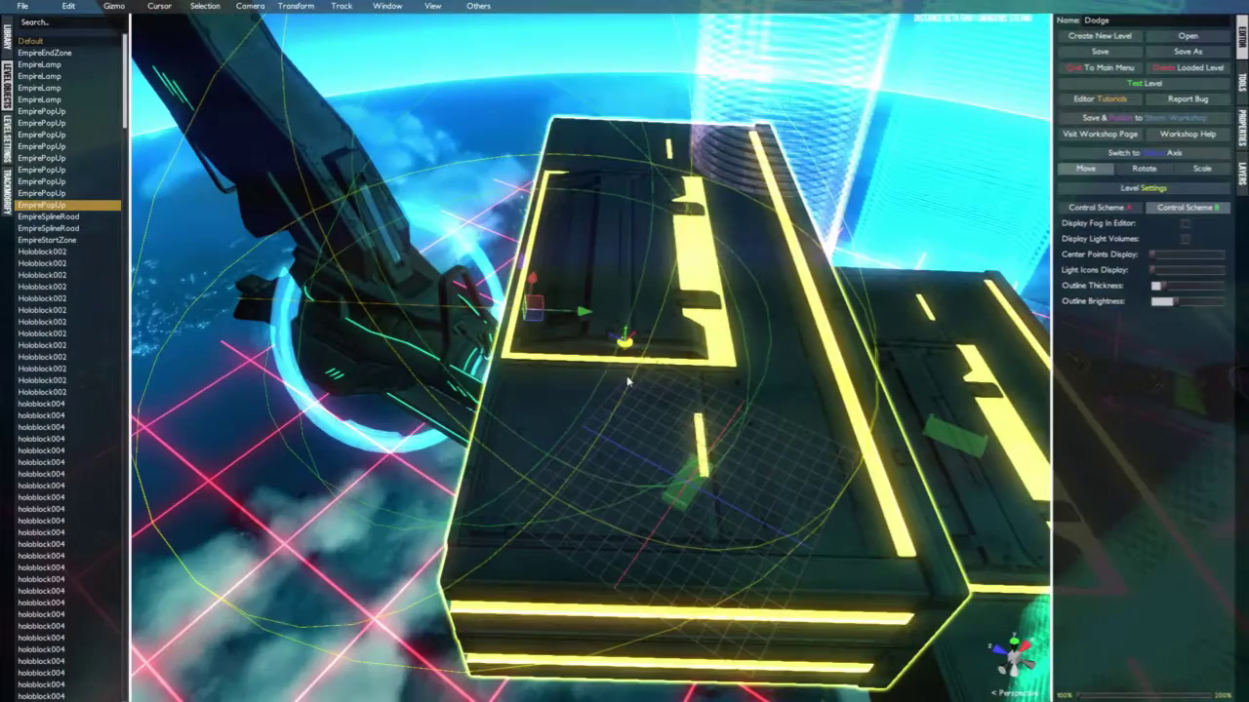
key(ctrl+d)
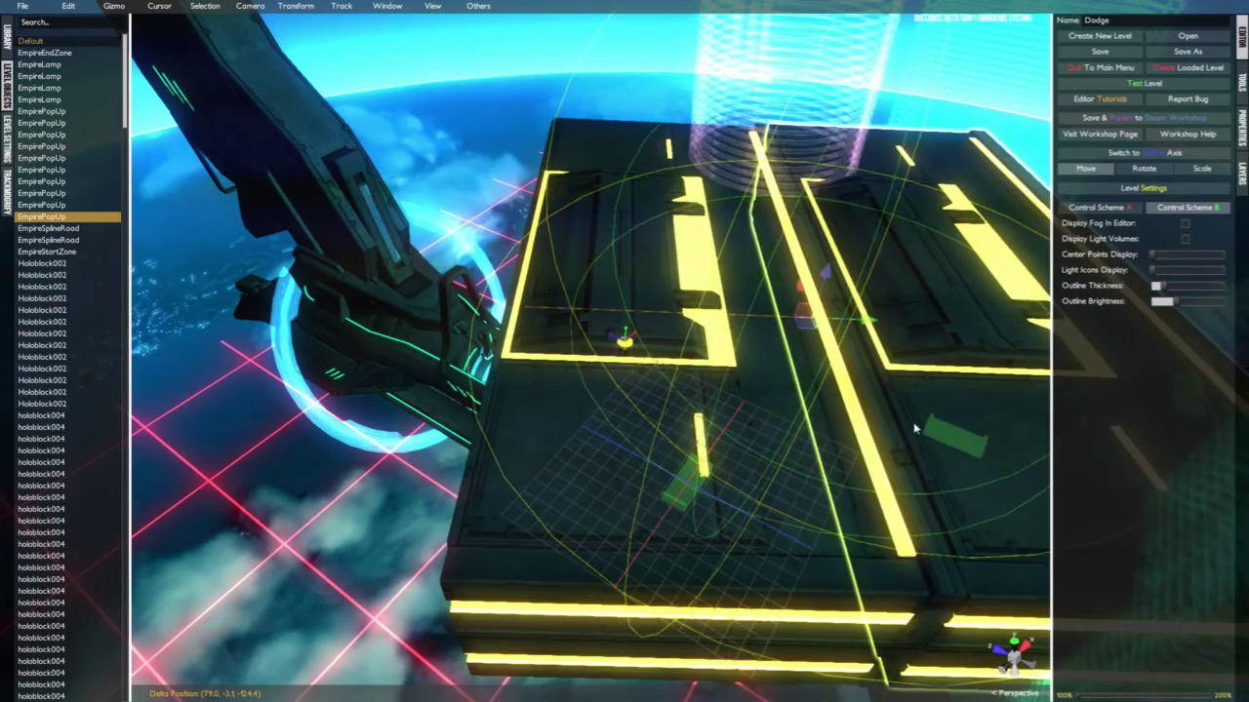
right_drag(915, 430, 768, 383)
- Add the neighbouring barrier to the selection, duplicate the pair, and raise it about 107 units along the local Z axis
ctrl+click(503, 453)
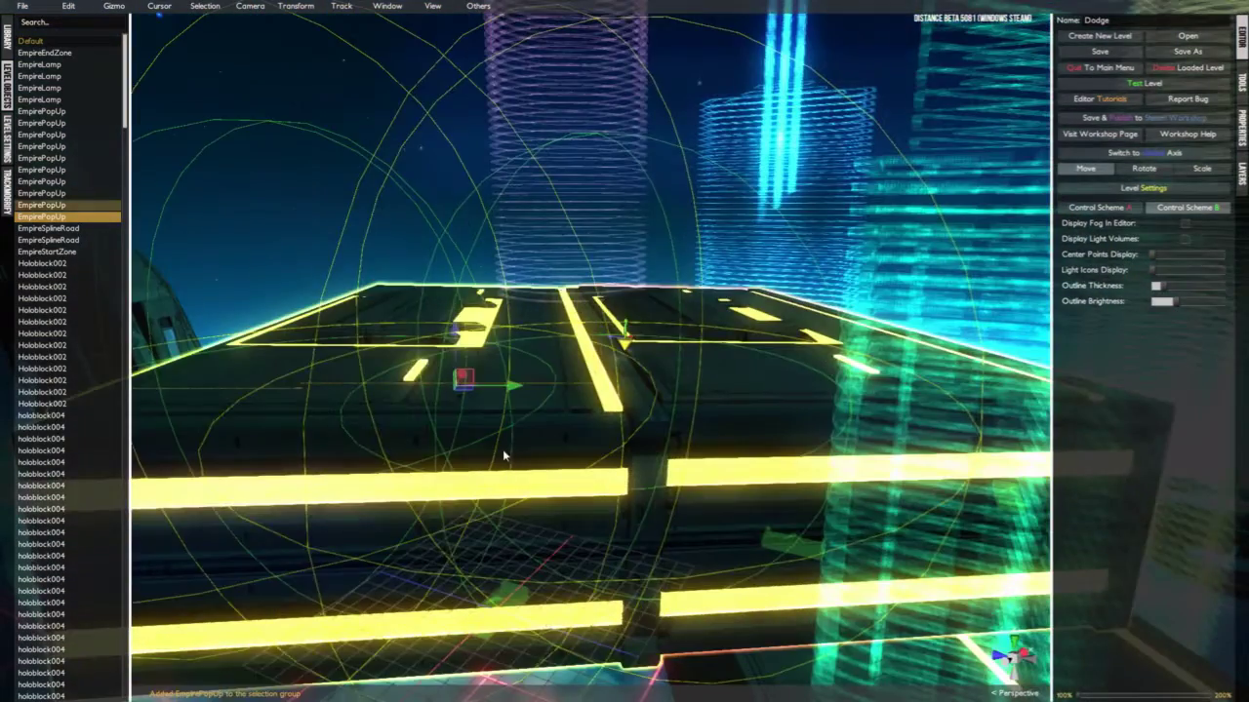
right_drag(503, 454, 497, 425)
key(ctrl+d)
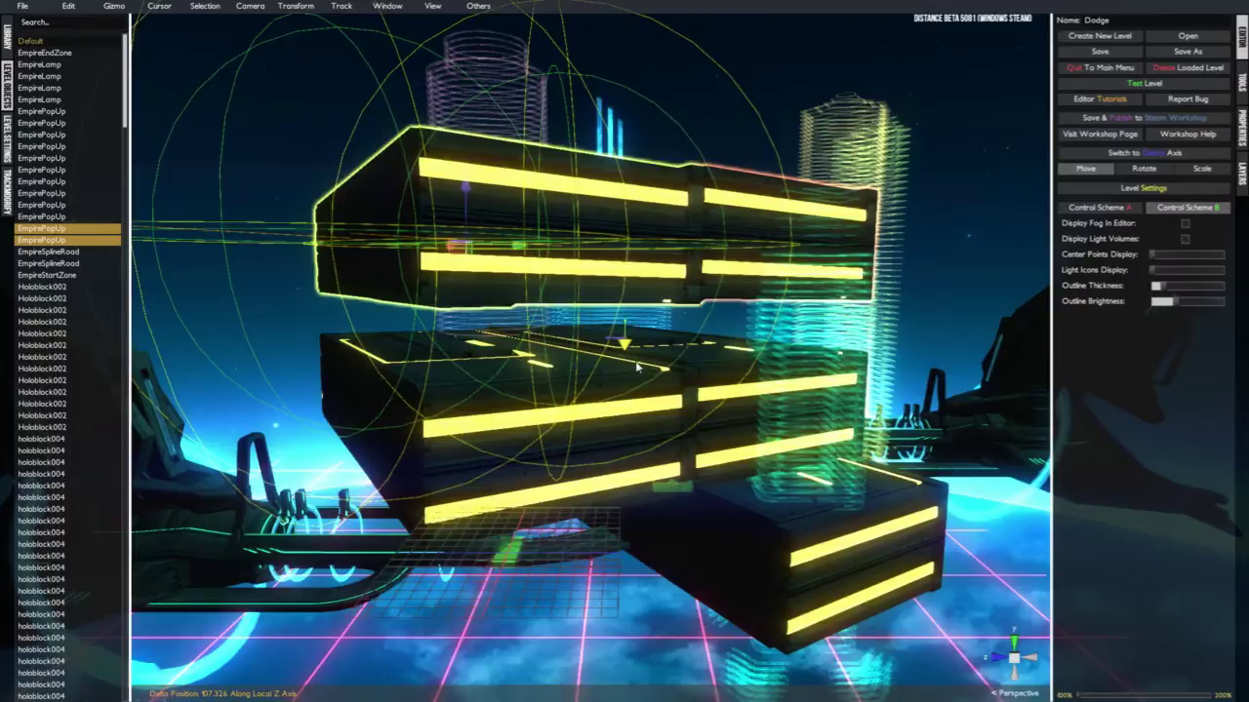
- Select only one of the two raised barriers and place the cursor on the road surface at about (5.9, 0.0, -36.7)
right_drag(636, 366, 583, 219)
click(583, 219)
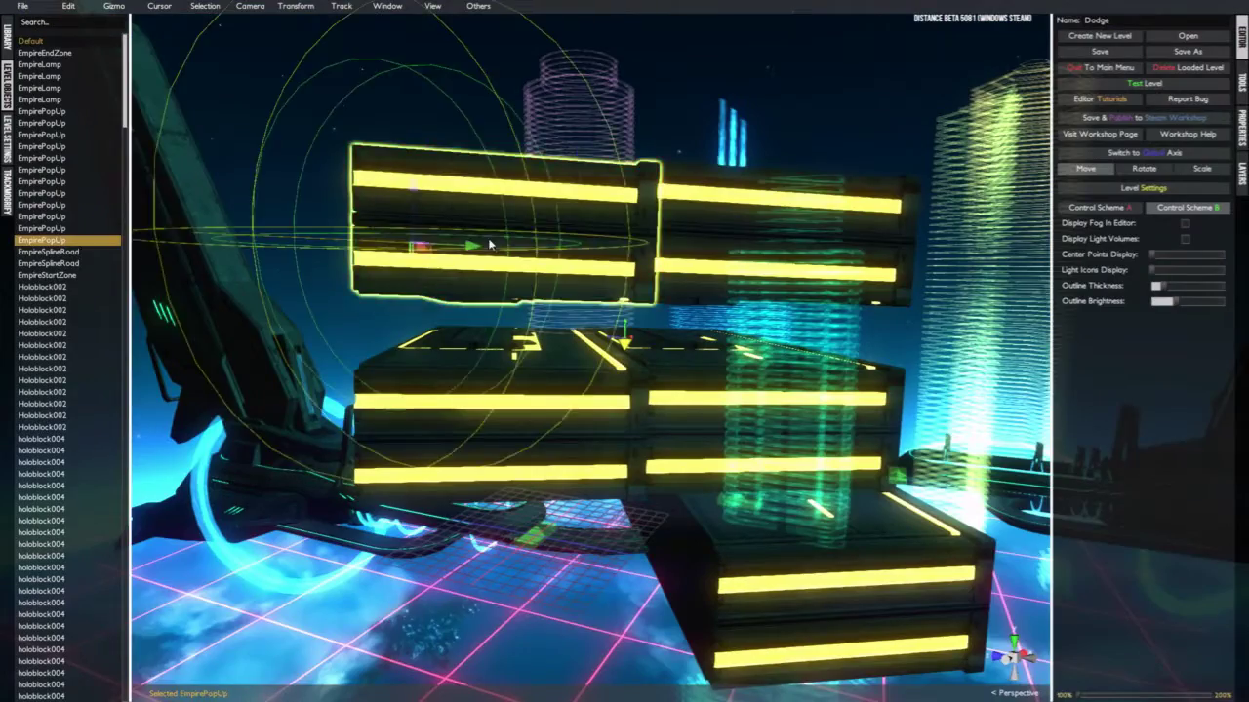
right_drag(490, 244, 619, 302)
scroll(597, 293, down, 2)
middle_click(586, 469)
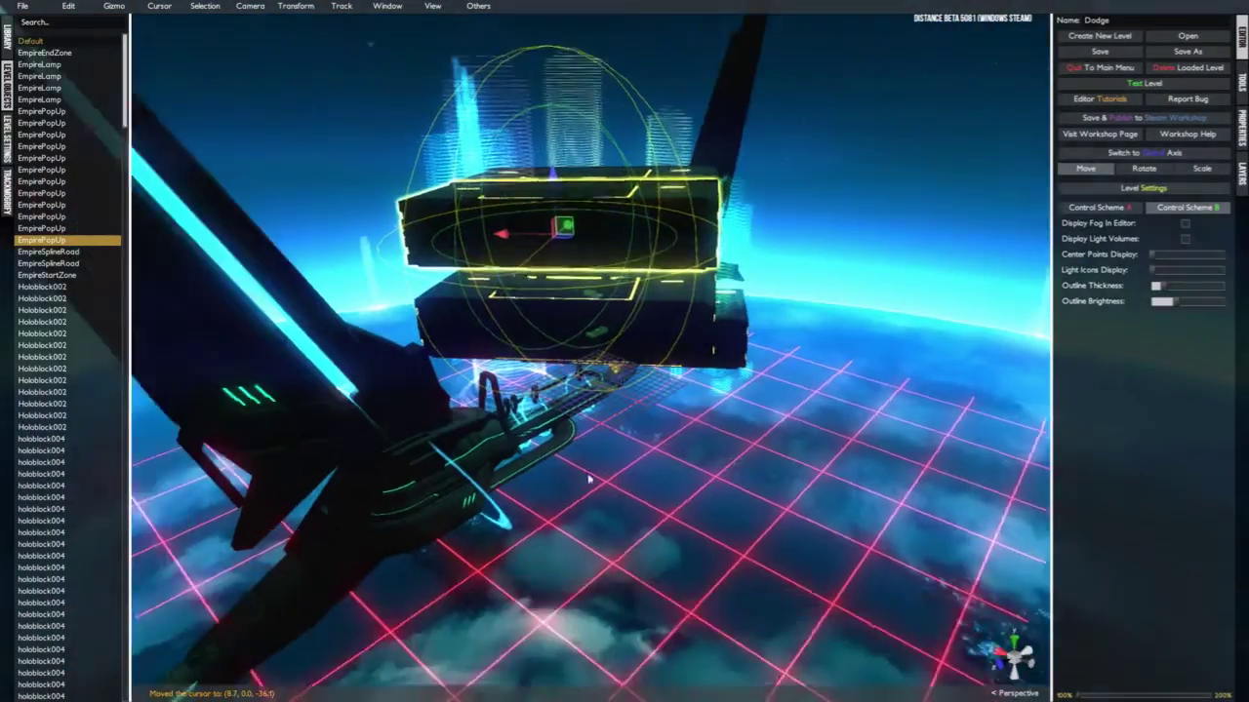
scroll(588, 479, up, 5)
right_drag(588, 479, 515, 475)
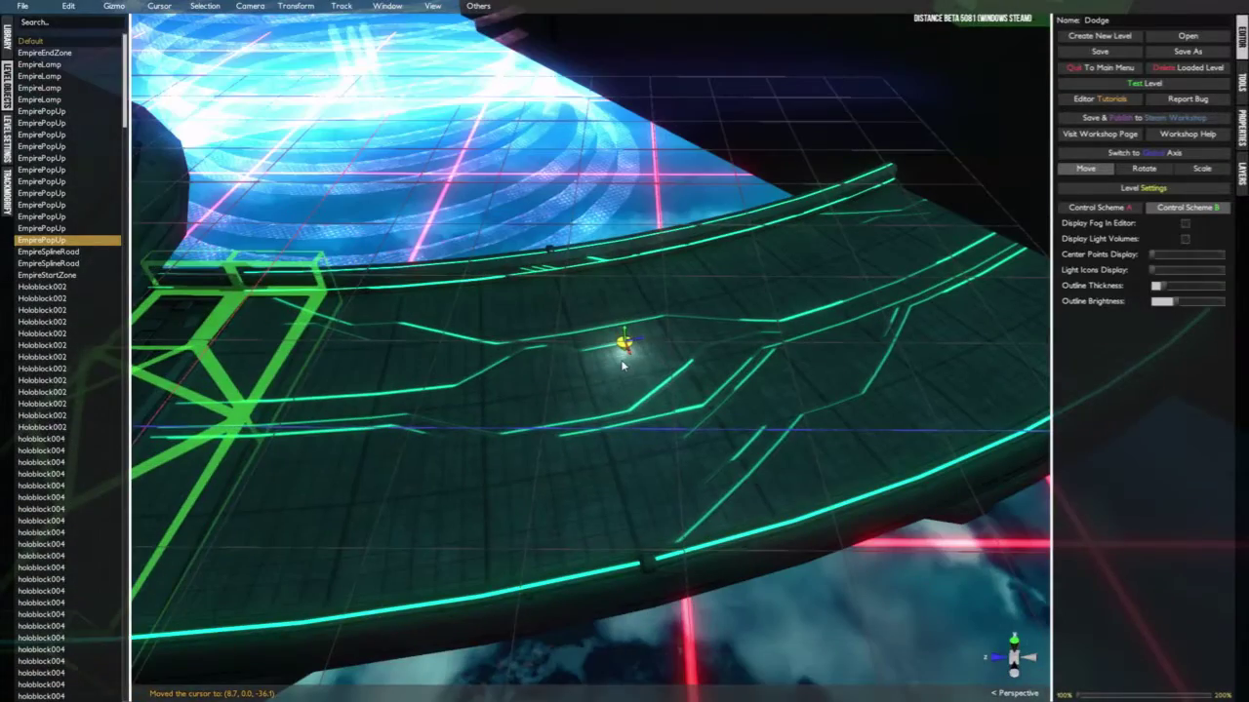
right_drag(624, 367, 685, 384)
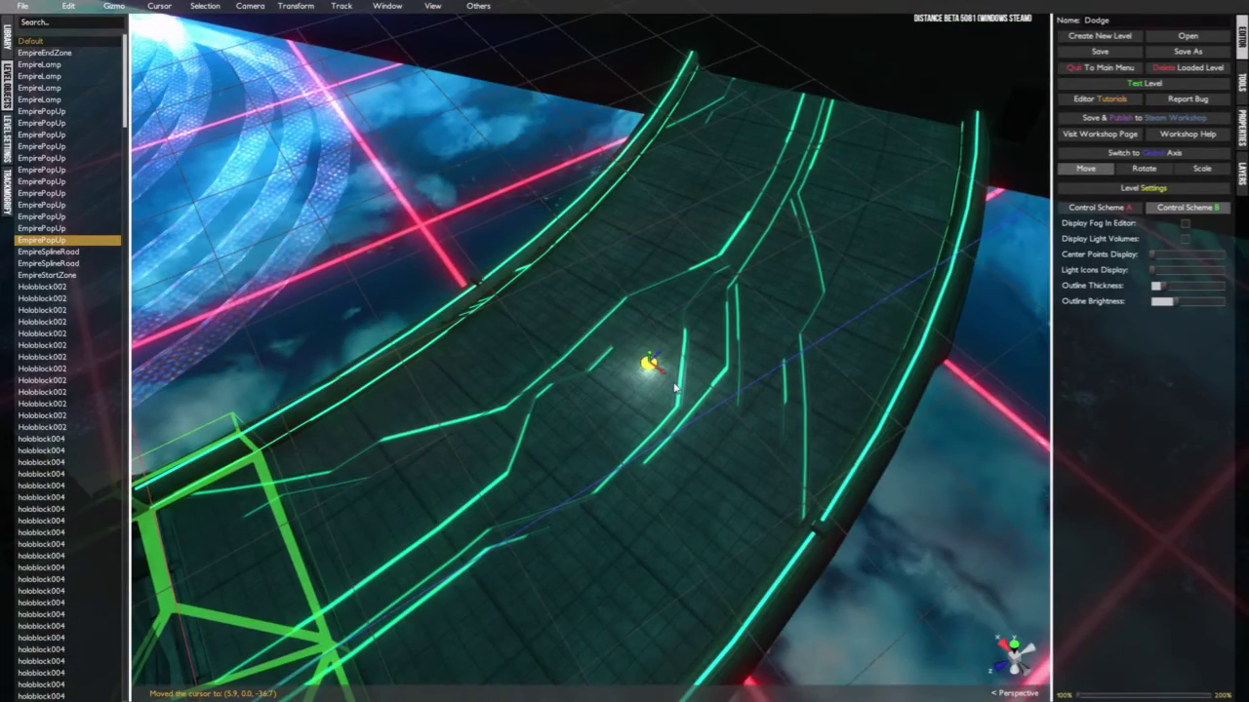
- Move the selected barrier to the cursor's position on the road
alt+drag(663, 357, 644, 312)
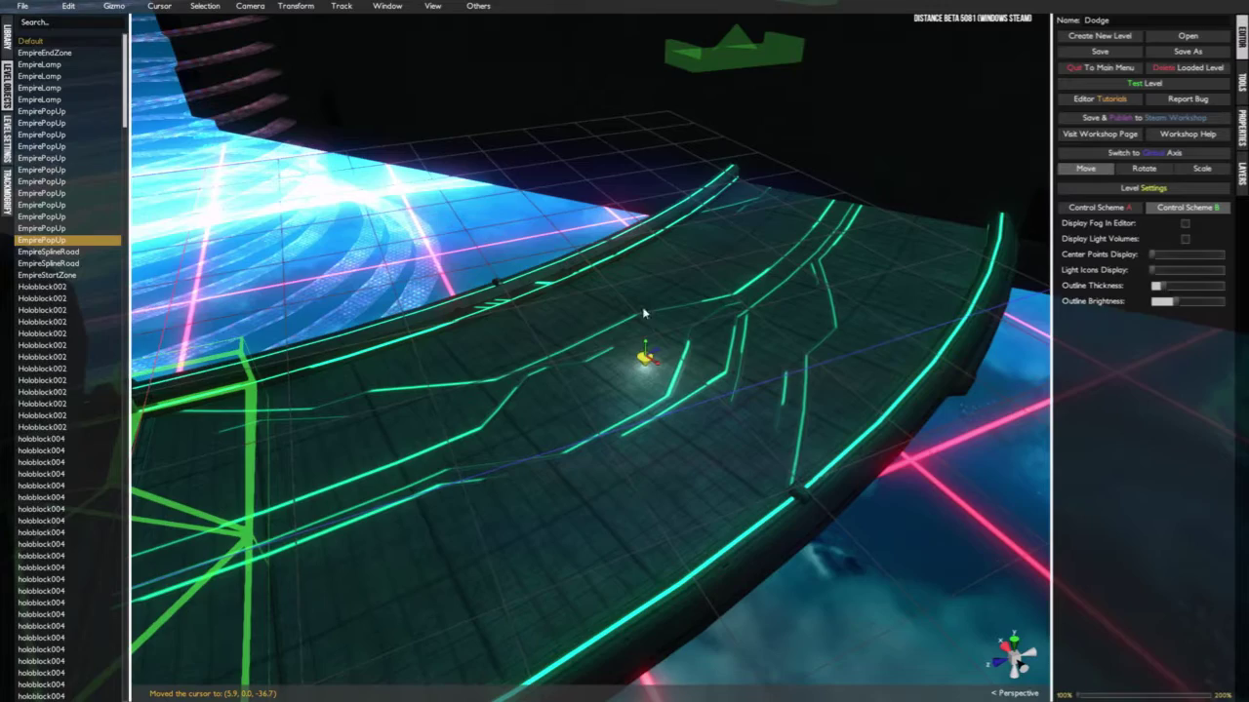
key(v)
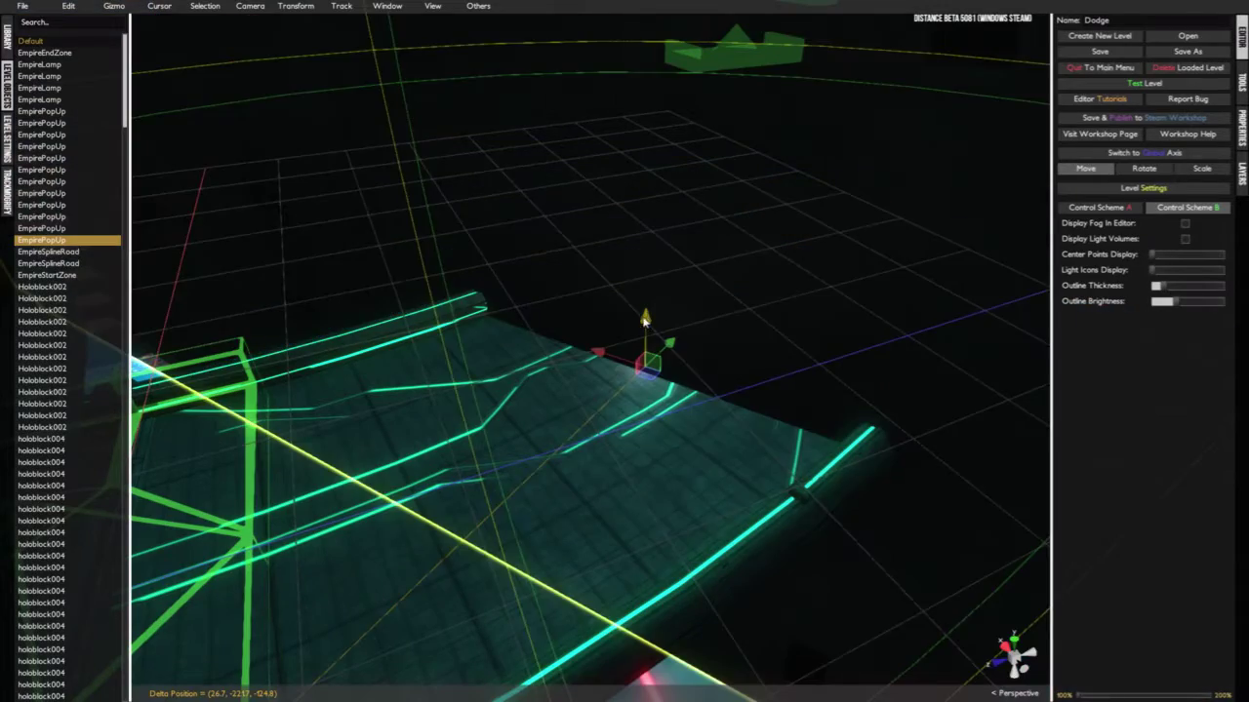
alt+drag(644, 312, 635, 361)
- Scale the oversized barrier down uniformly until it fits within the width of the road
scroll(766, 342, down, 5)
key(r)
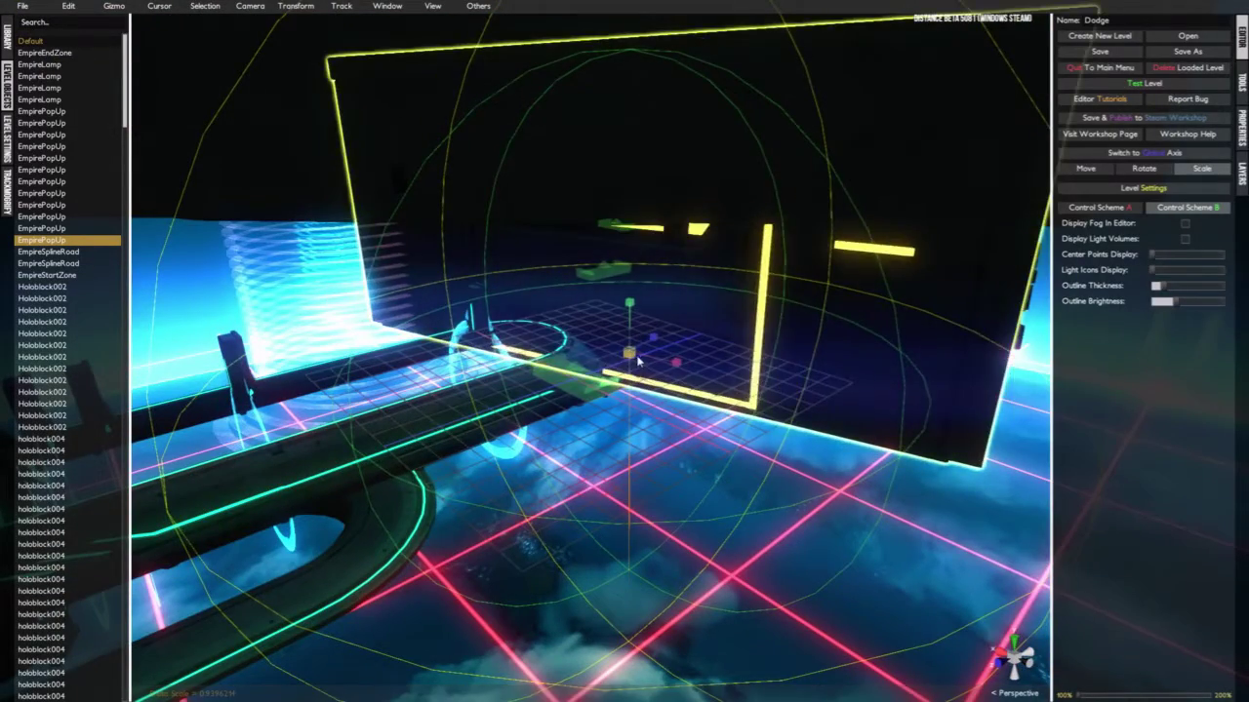
drag(637, 361, 627, 407)
key(f)
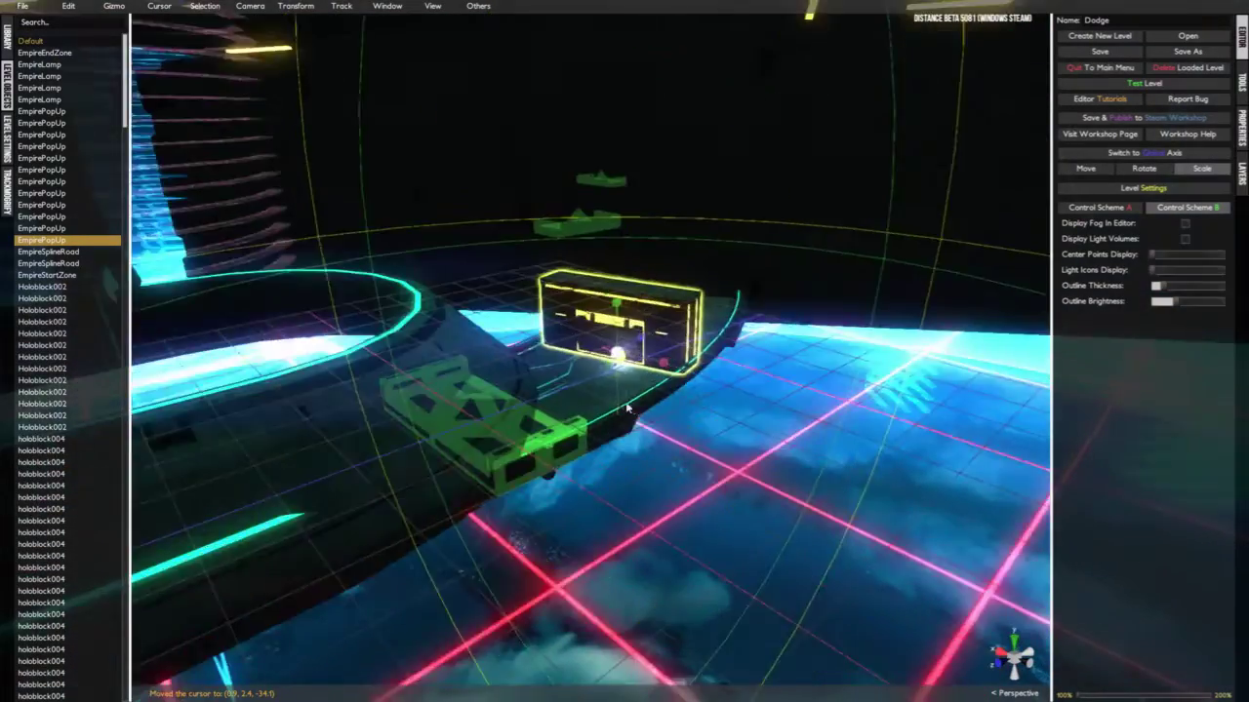
mouse_move(598, 361)
mouse_down()
mouse_move(628, 367)
mouse_move(595, 381)
mouse_up()
middle_drag(590, 382, 438, 449)
- Move the small barrier sideways across the road along its red axis
key(w)
scroll(438, 449, down, 2)
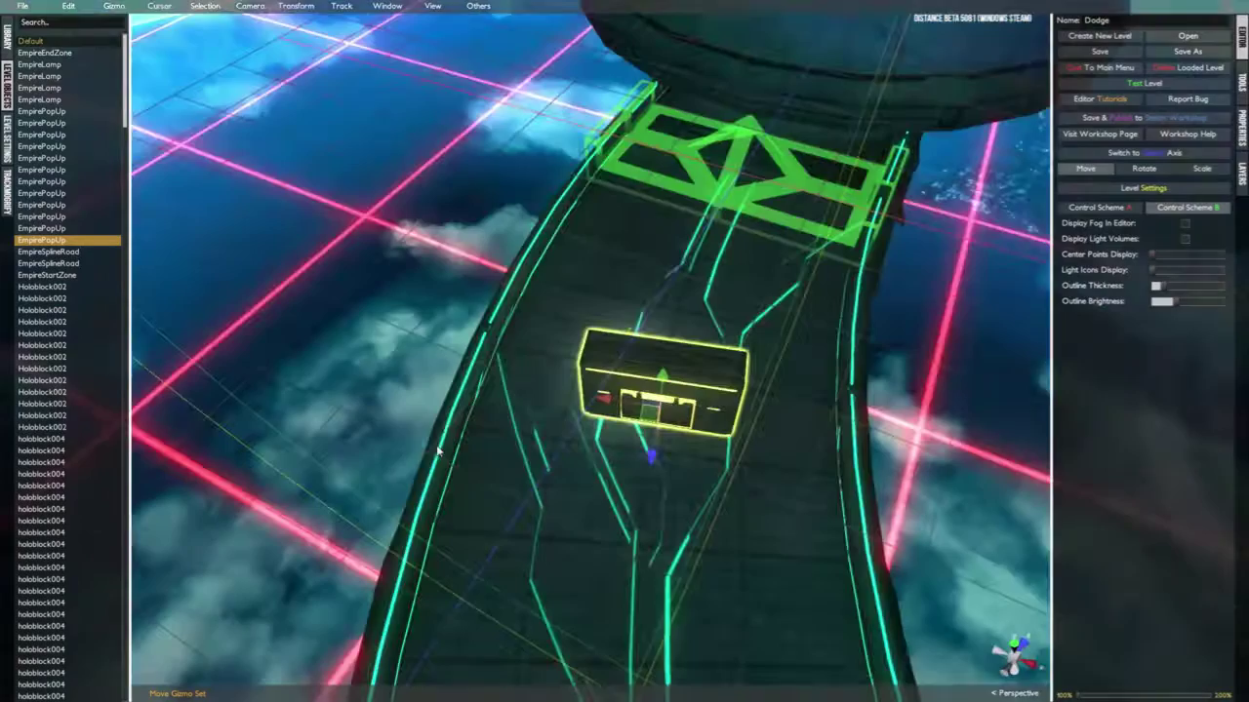
drag(606, 399, 519, 391)
middle_drag(716, 400, 490, 380)
- Rotate the small barrier so it sits at an angle to the road surface
key(e)
mouse_move(600, 356)
mouse_down()
mouse_move(616, 338)
mouse_move(609, 348)
mouse_up()
middle_drag(624, 341, 710, 319)
- Place the cursor on the road beside the barrier and rotate the barrier to the cursor's orientation
right_click(603, 388)
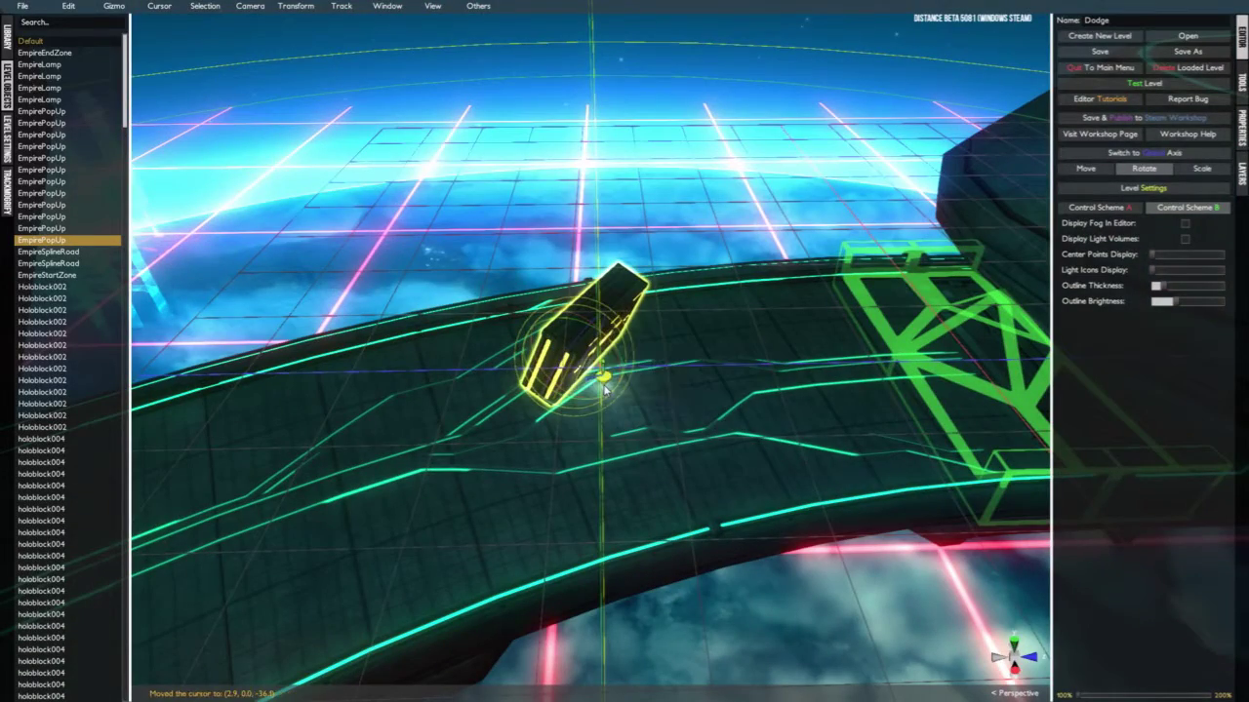
key(shift+r)
middle_drag(604, 388, 559, 383)
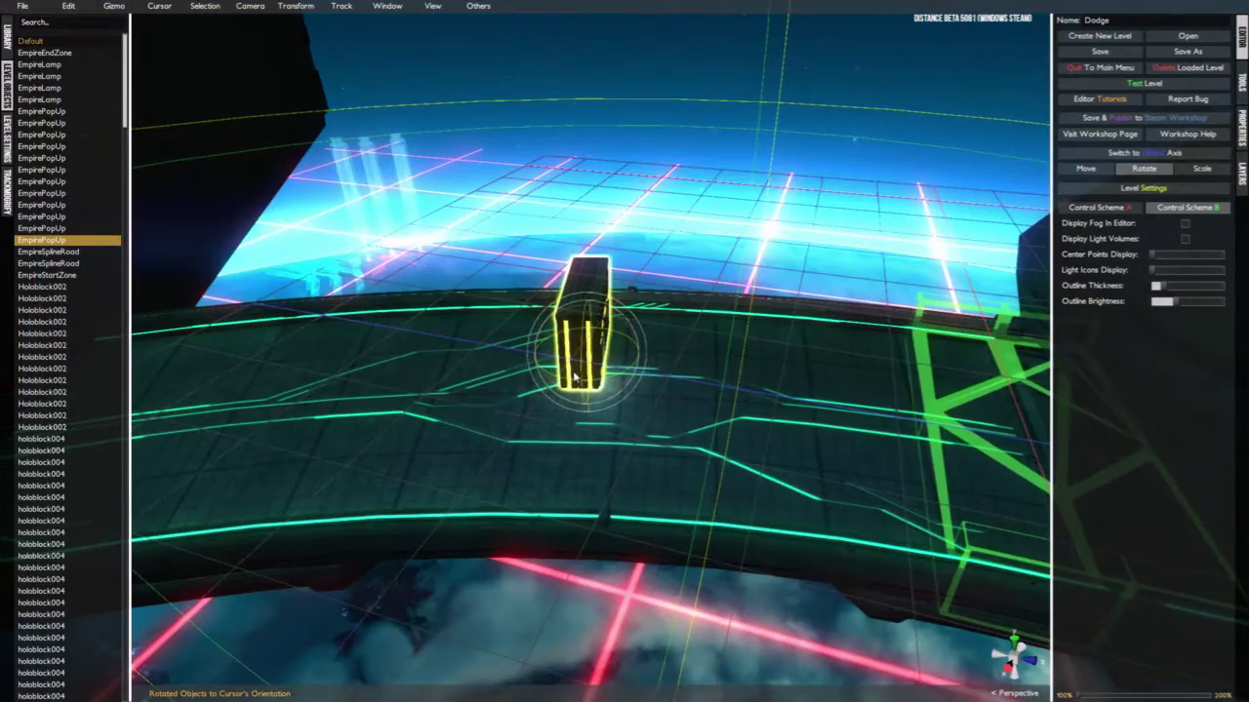